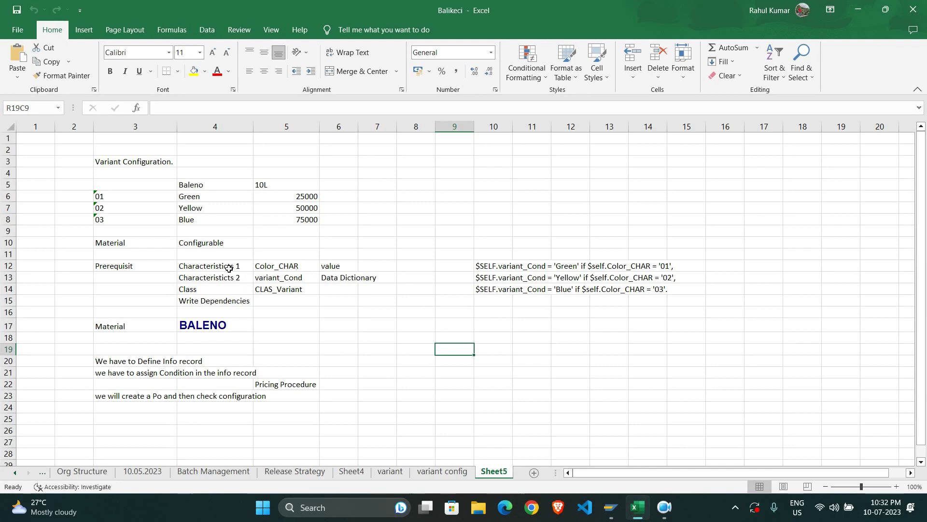
Step: Review the variant configuration notes on Sheet5: characteristics, class, dependencies, colour surcharges, BALENO material, and the info record and condition tasks
left_click_drag(229, 268, 279, 277)
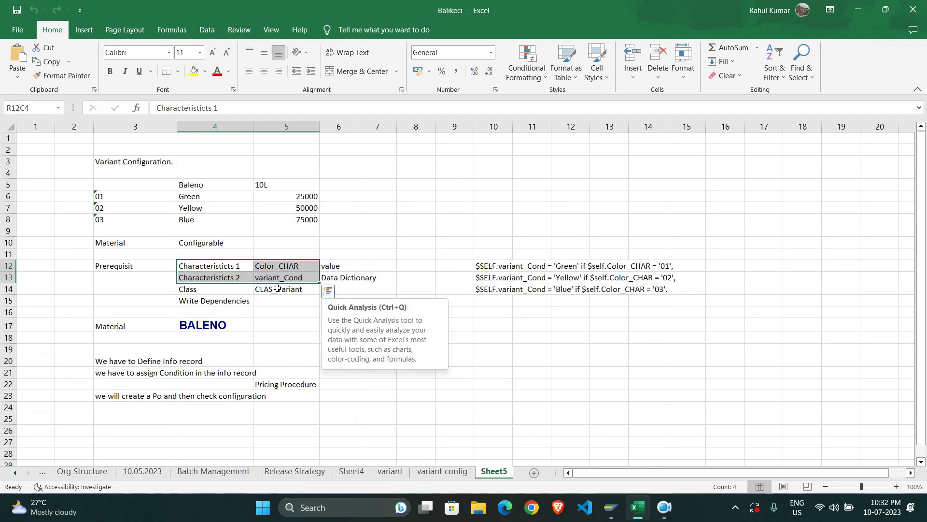
left_click(278, 289)
left_click_drag(480, 267, 495, 291)
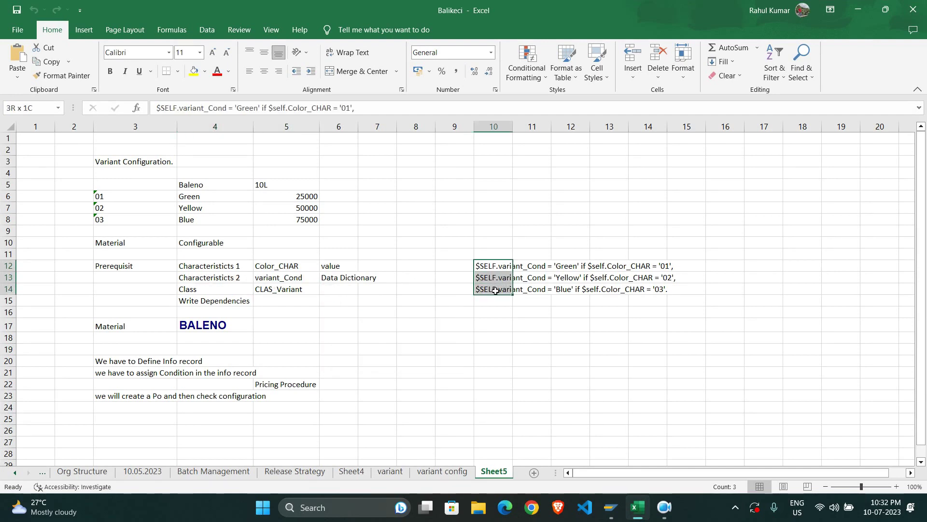
left_click_drag(102, 198, 273, 223)
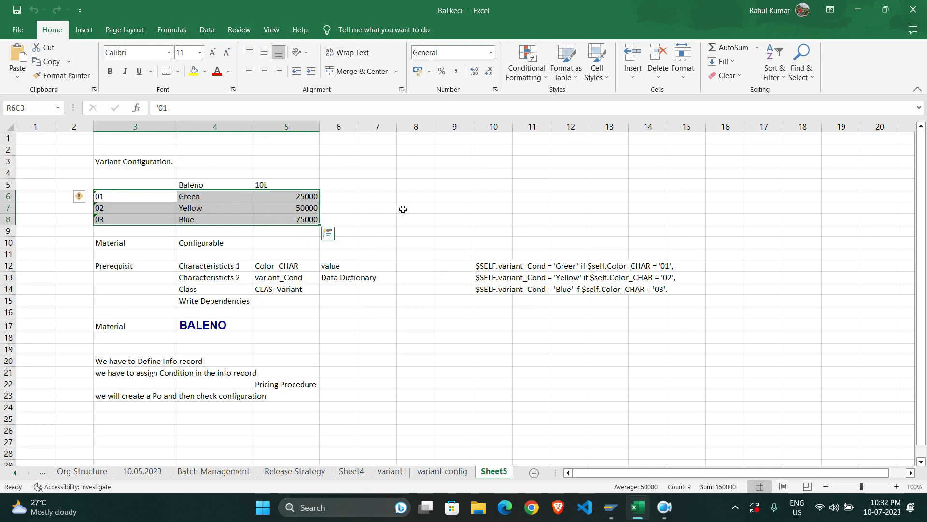
left_click_drag(204, 187, 269, 184)
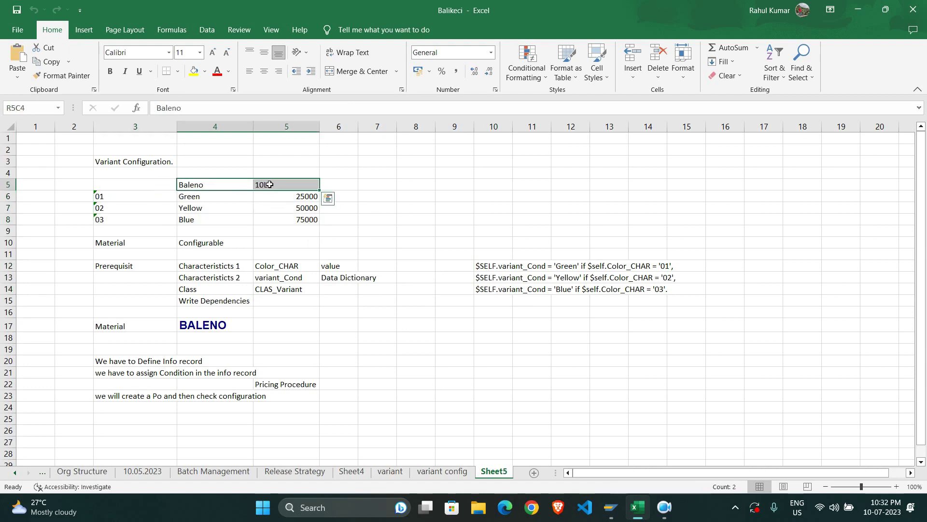
left_click(207, 323)
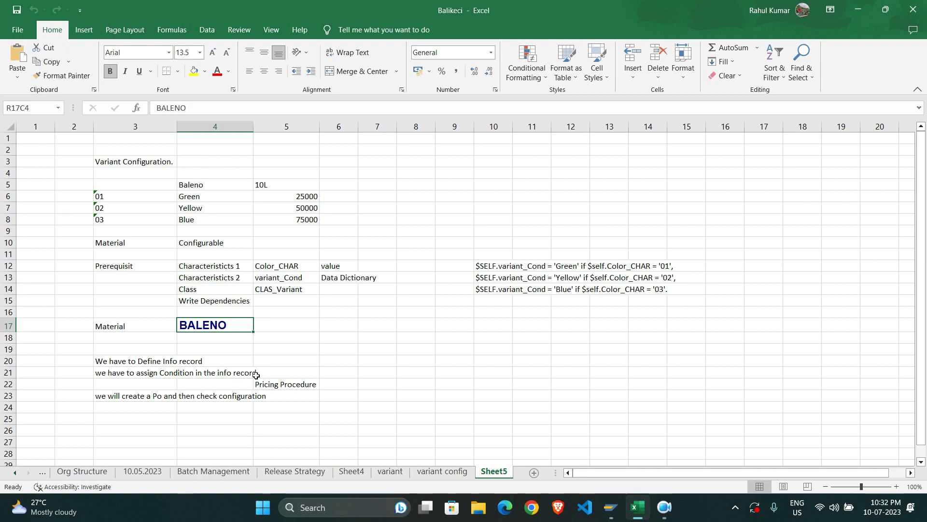
left_click(128, 362)
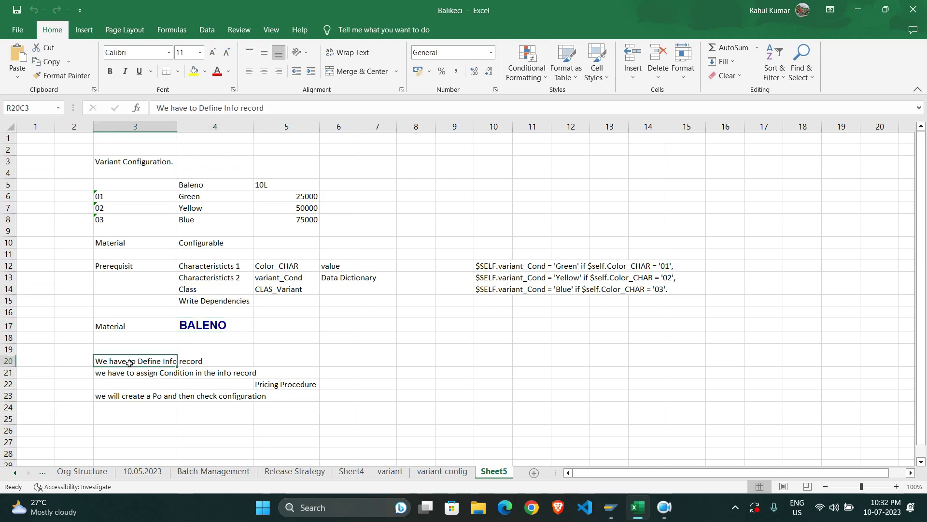
left_click(161, 376)
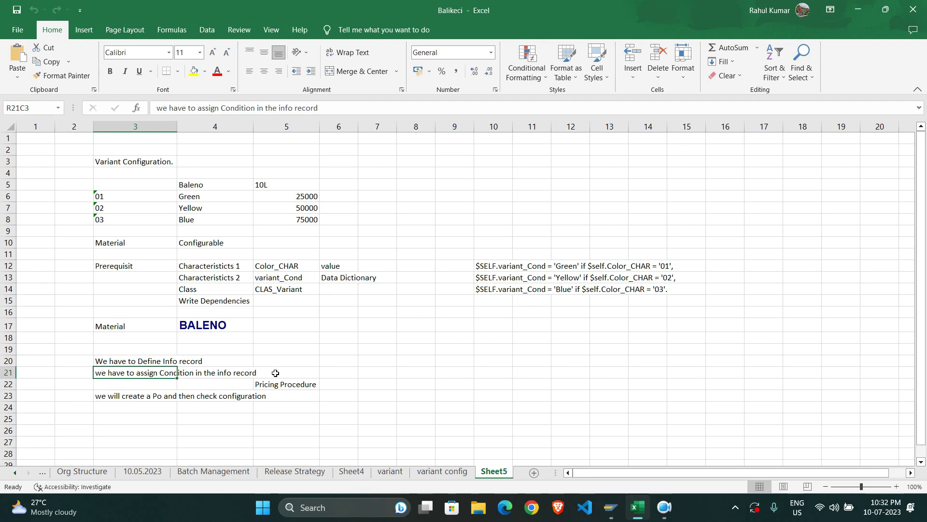
left_click(229, 326)
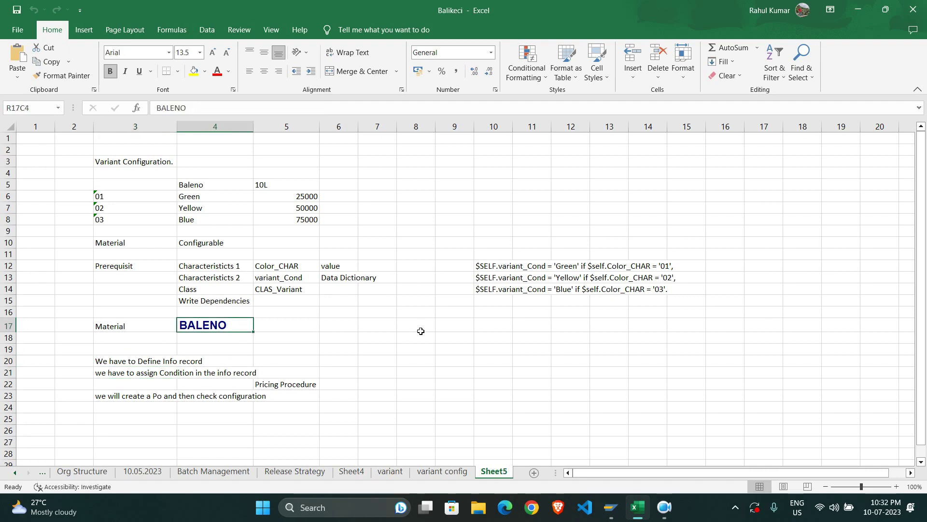
Step: Switch to SAP, start info record creation with transaction ME11, and fill in the material by copying BALENO from the Excel sheet
key("alt+Tab")
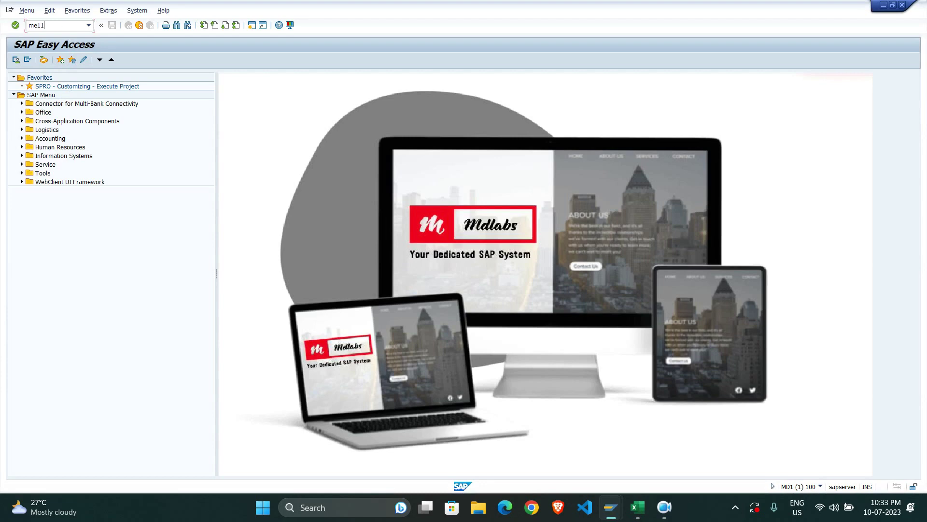
key("Return")
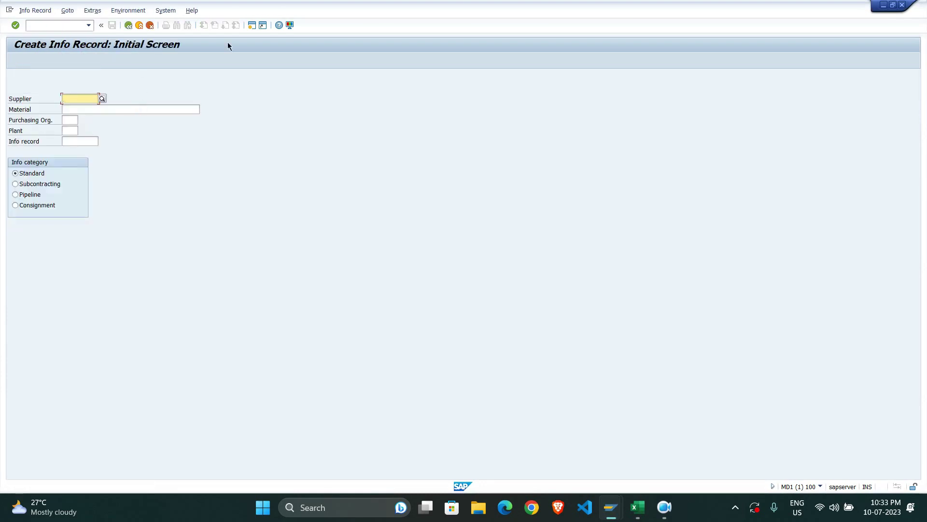
left_click(79, 109)
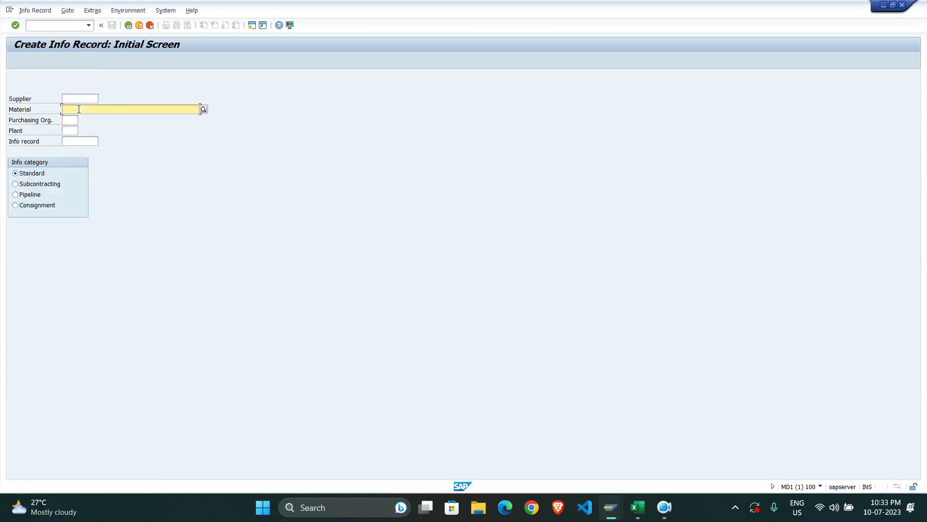
key("alt+Tab")
key("ctrl+c")
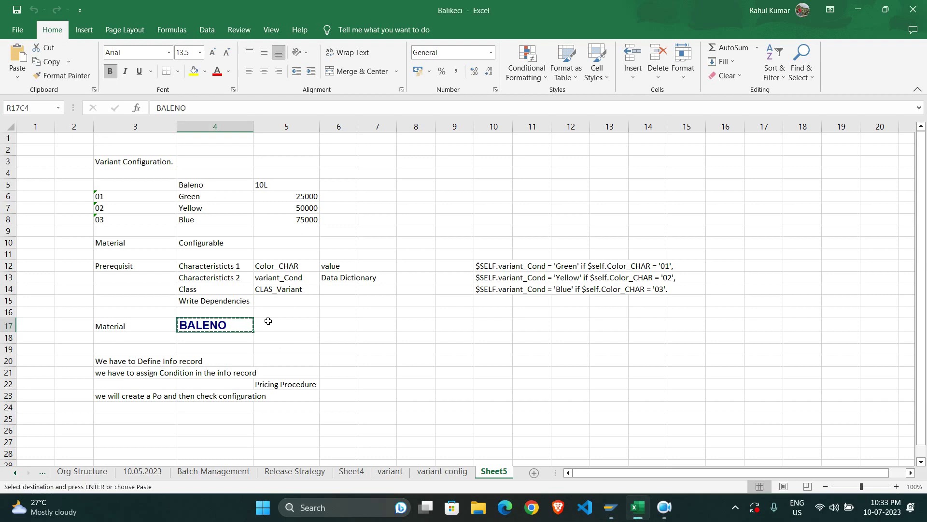
key("alt+Tab")
key("ctrl+v")
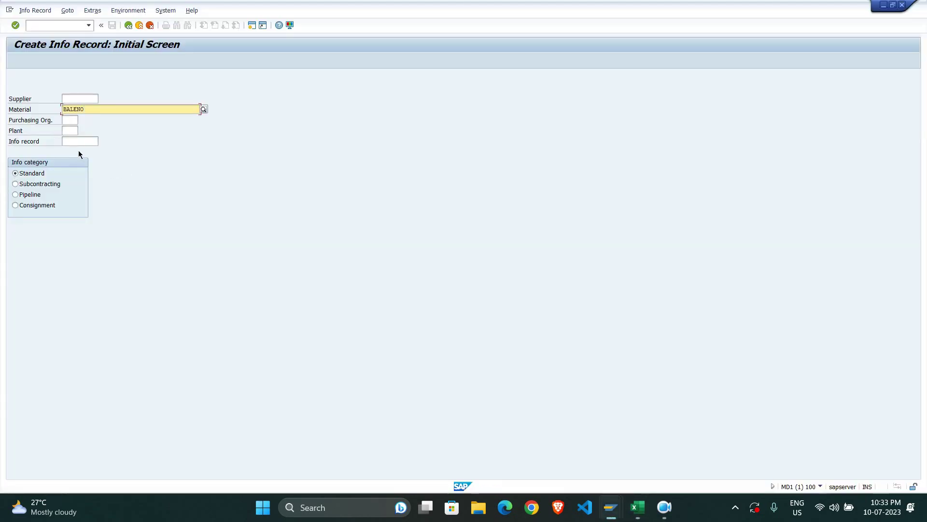
Step: Set purchasing organization BLPO, plant BLP1 and the supplier number for the standard info record, and continue to its general data
left_click(67, 120)
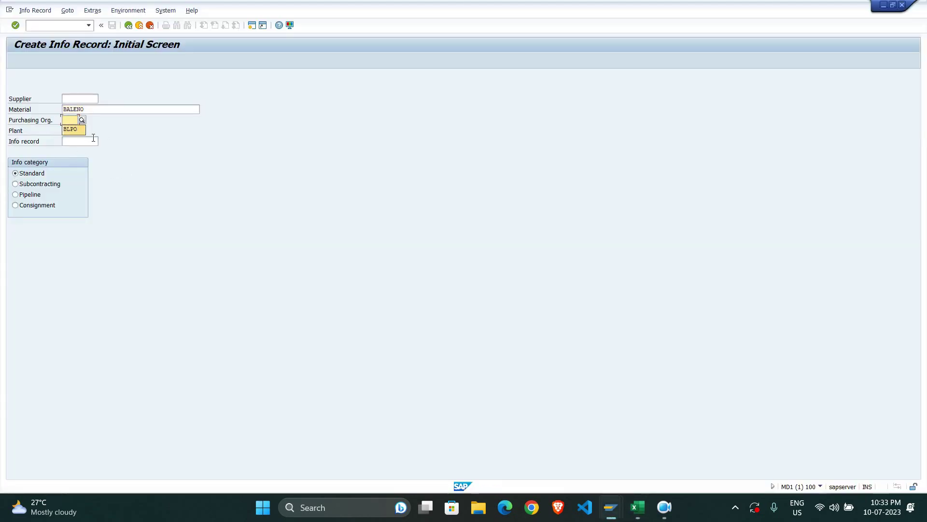
left_click(72, 130)
left_click(73, 131)
left_click(72, 141)
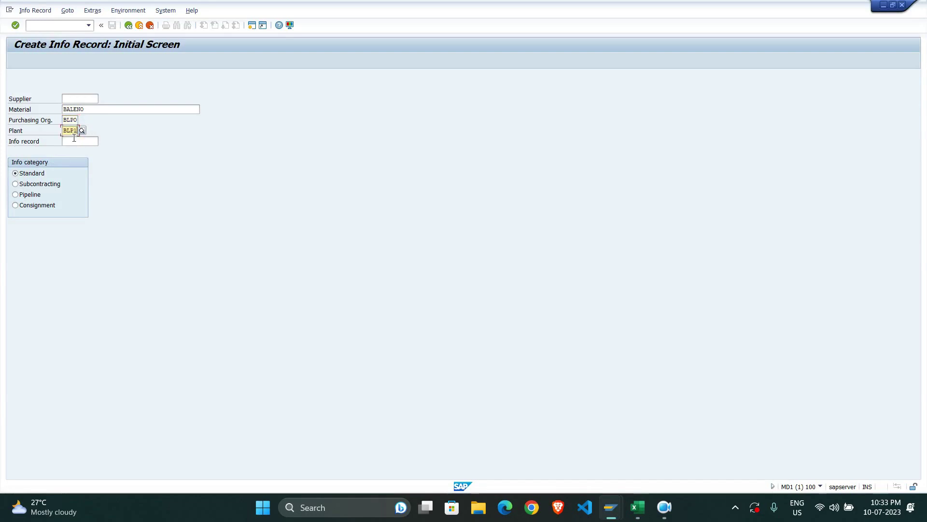
left_click(83, 102)
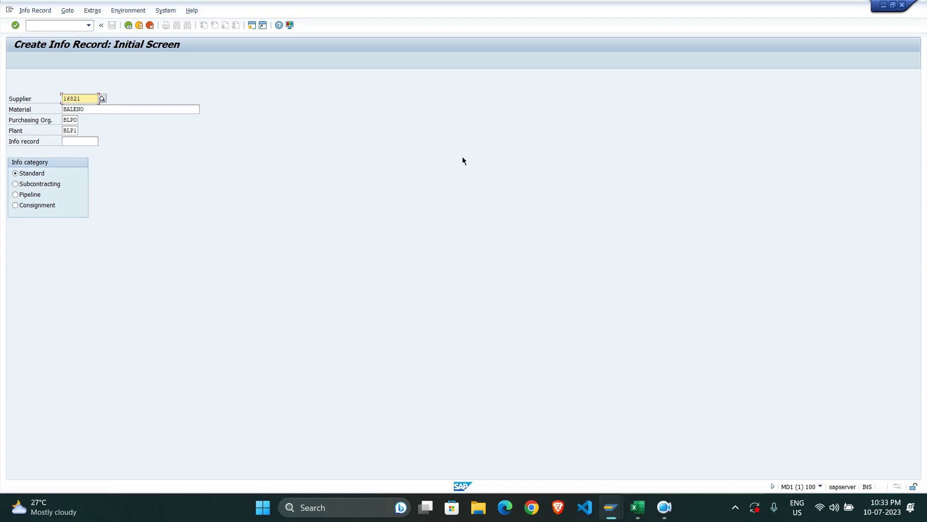
key("Return")
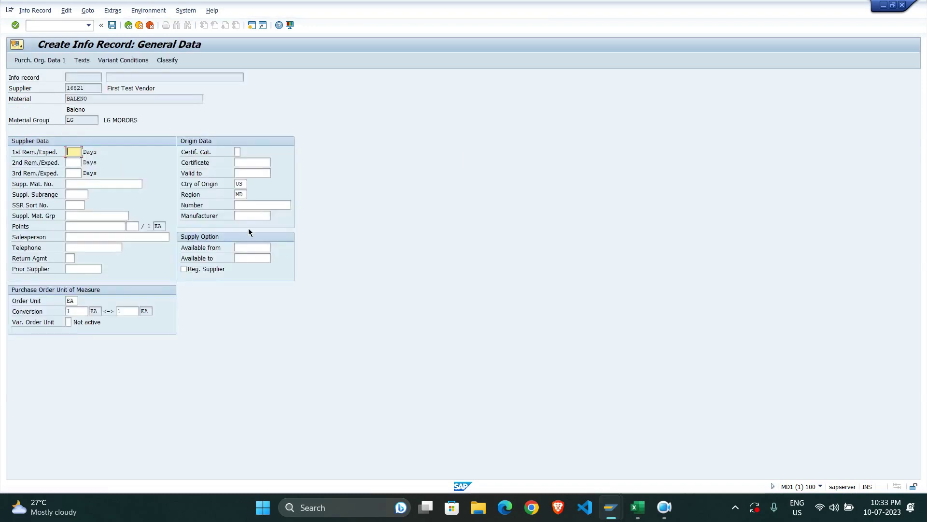
Step: Open the info record's purchasing organization data 1 and pick purchasing group A01, Domestic PG
left_click(53, 61)
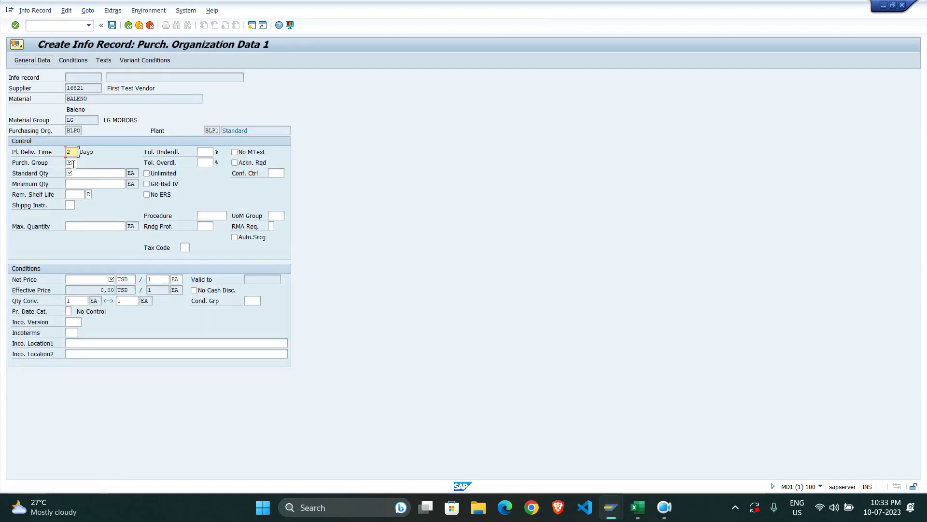
left_click(71, 162)
left_click(82, 162)
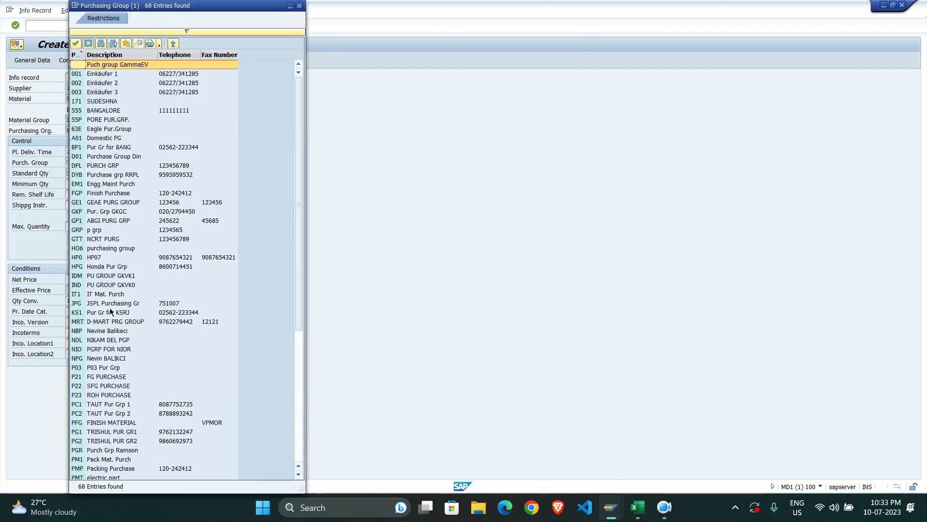
left_click(87, 138)
double_click(87, 139)
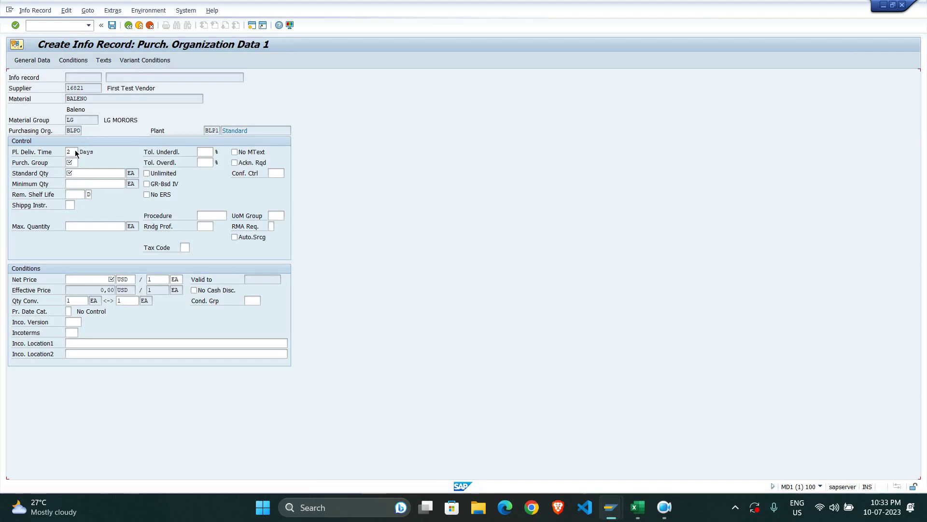
Step: Set the info record's standard quantity to 200 and minimum quantity to 100
left_click(78, 174)
type("200")
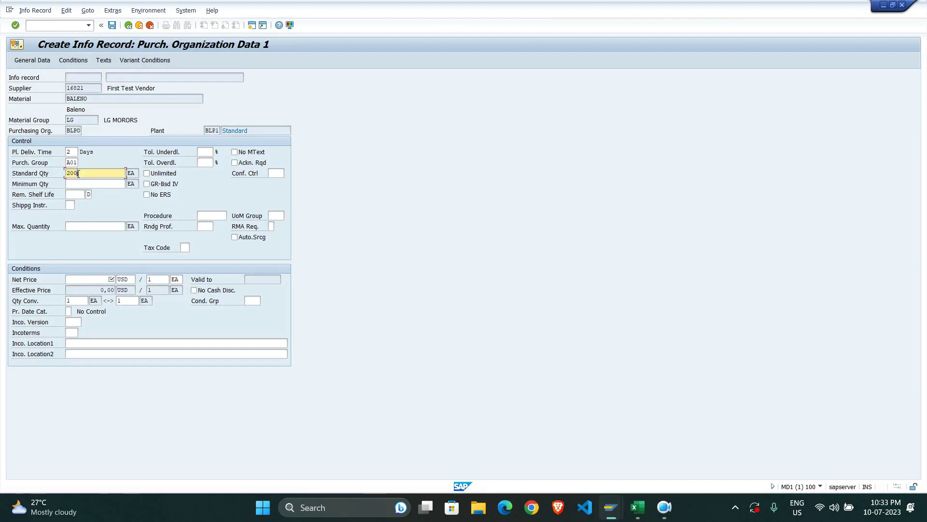
left_click(78, 181)
type("1")
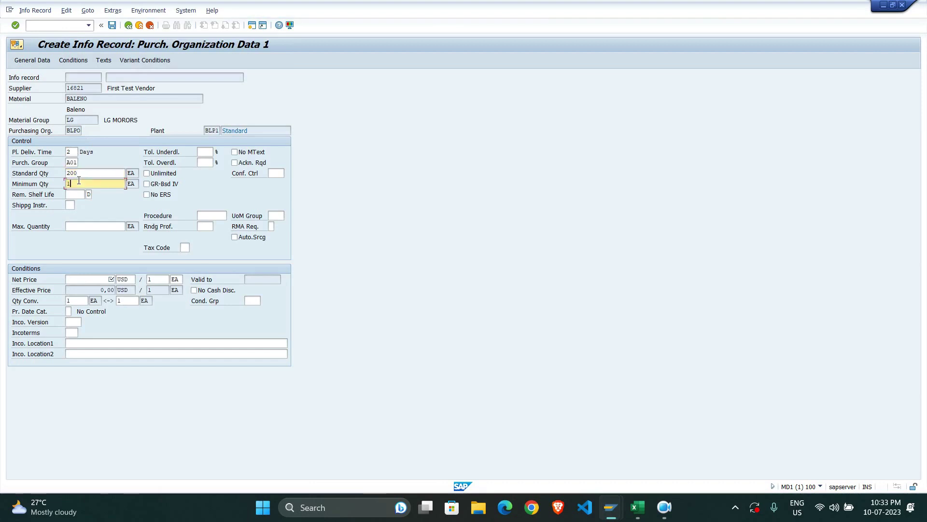
type("00")
key("Return")
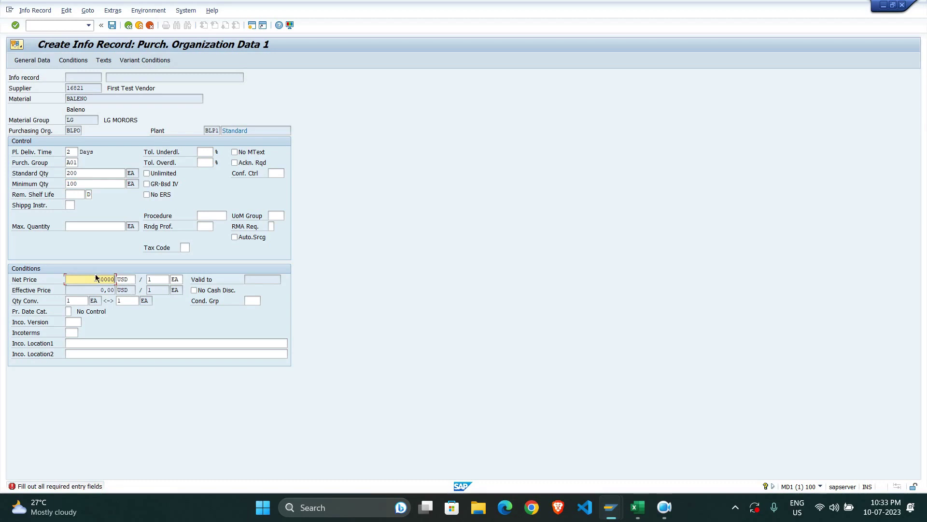
Step: Set the net price to 100000 INR and continue to purchasing organization data 2
left_click(134, 277)
key("BackSpace")
key("BackSpace")
key("BackSpace")
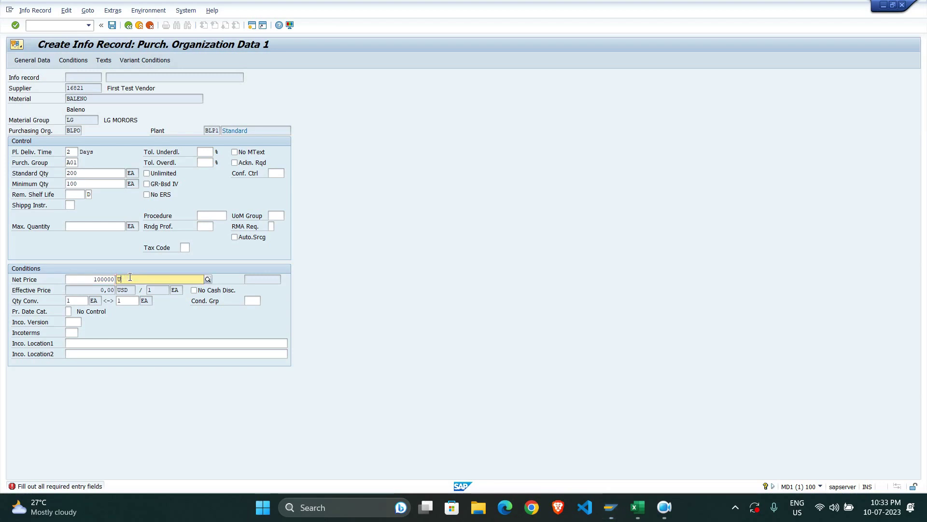
type("INR")
key("Return")
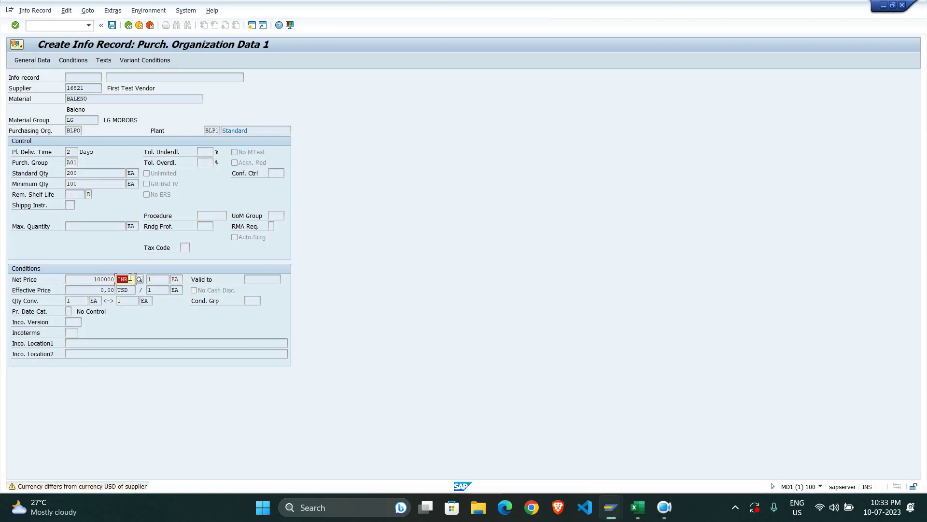
key("Return")
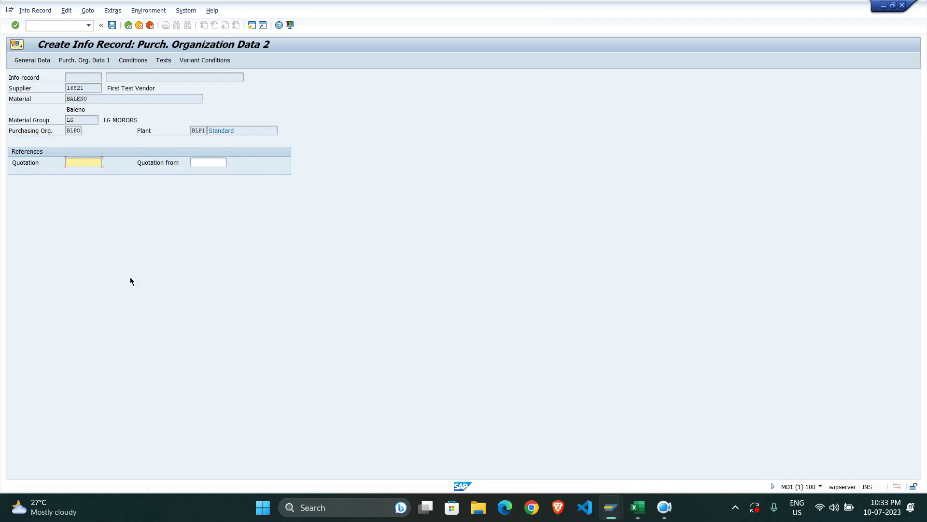
left_click(116, 13)
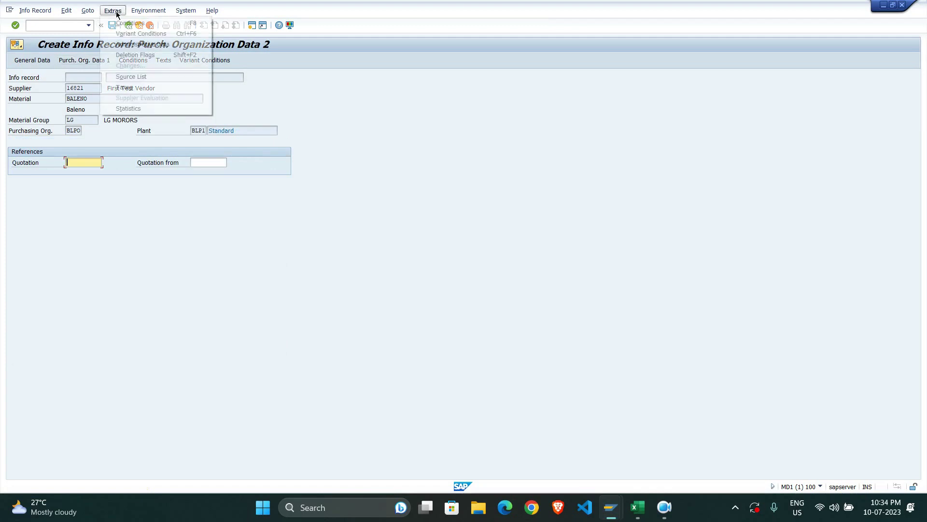
left_click(131, 34)
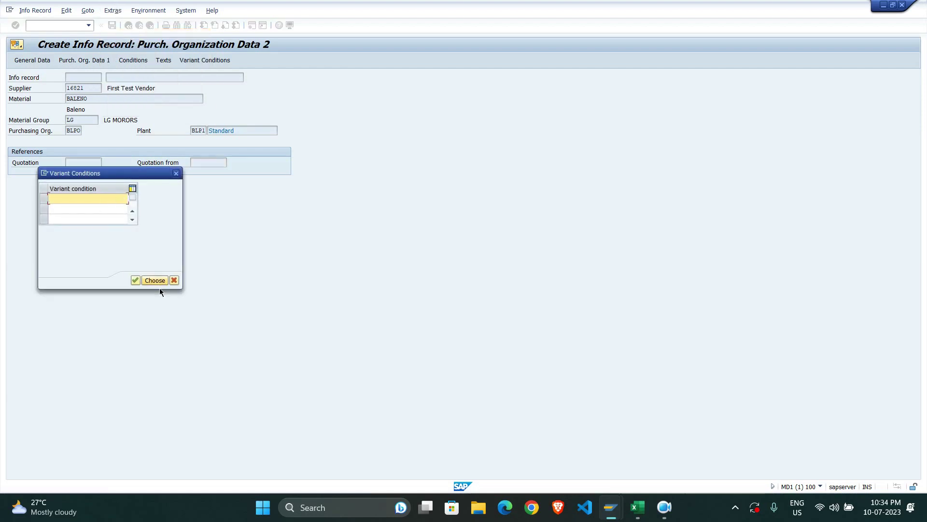
left_click(153, 280)
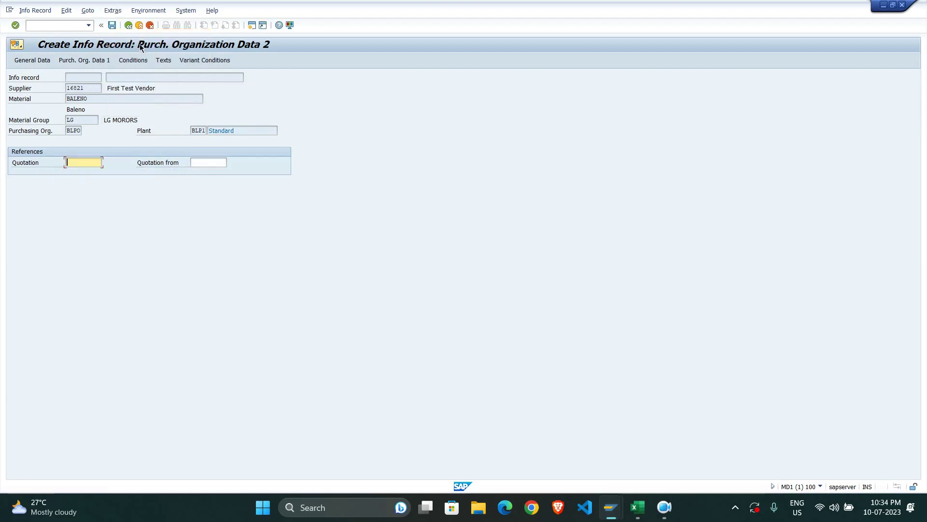
Step: Add variant condition v1 to the info record and open its condition entry
left_click(112, 10)
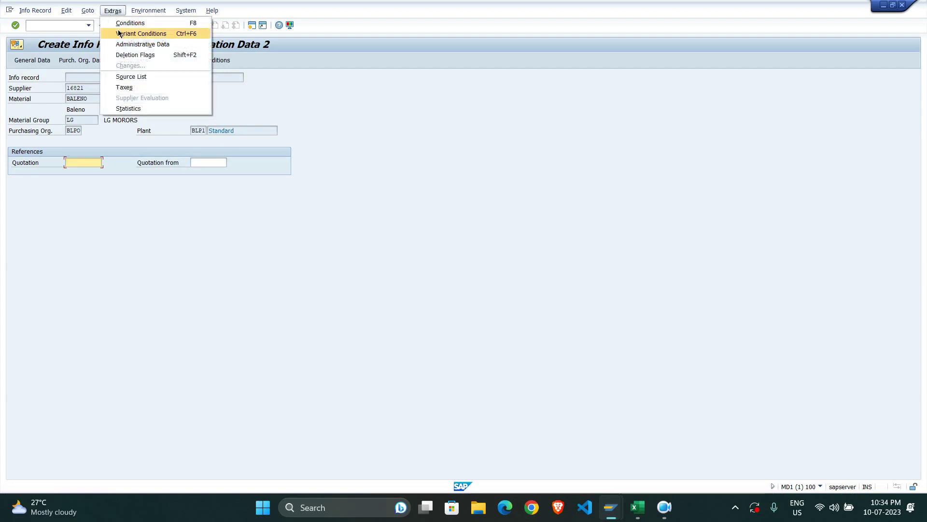
left_click(124, 35)
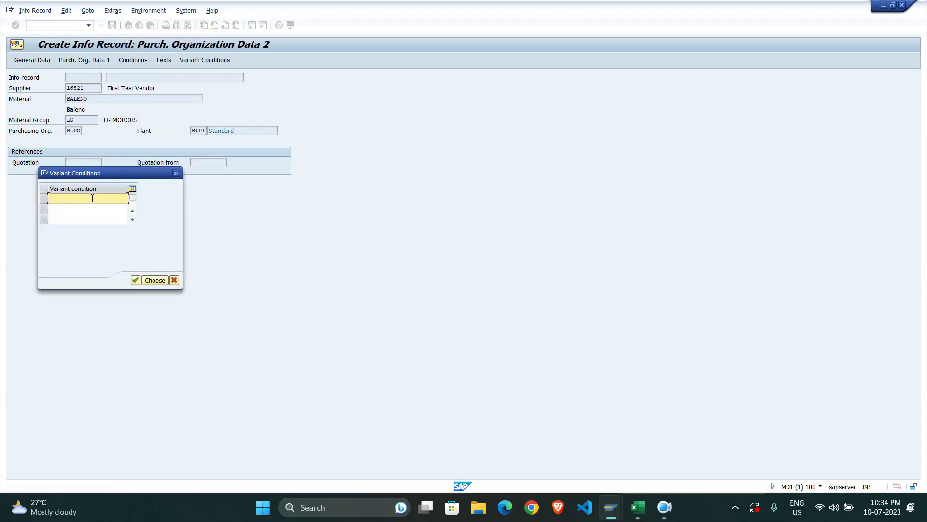
type("v1")
key("Return")
double_click(93, 198)
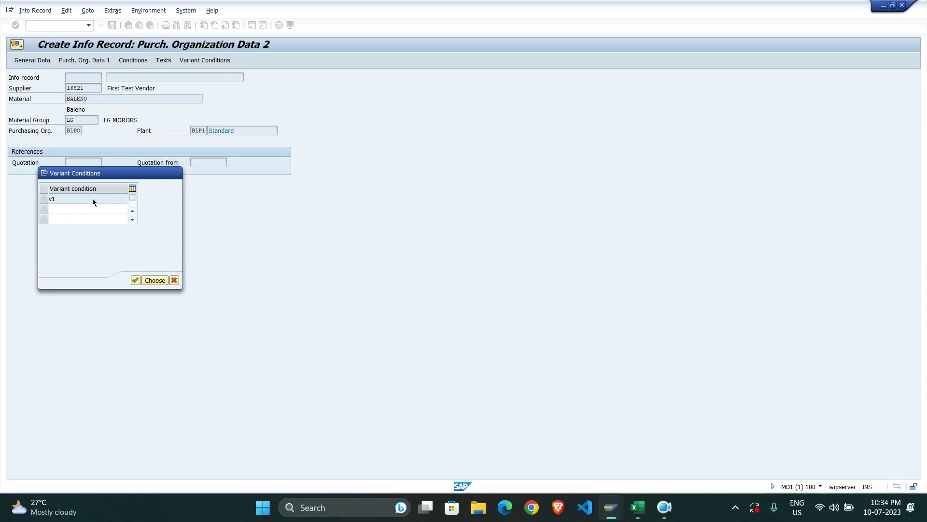
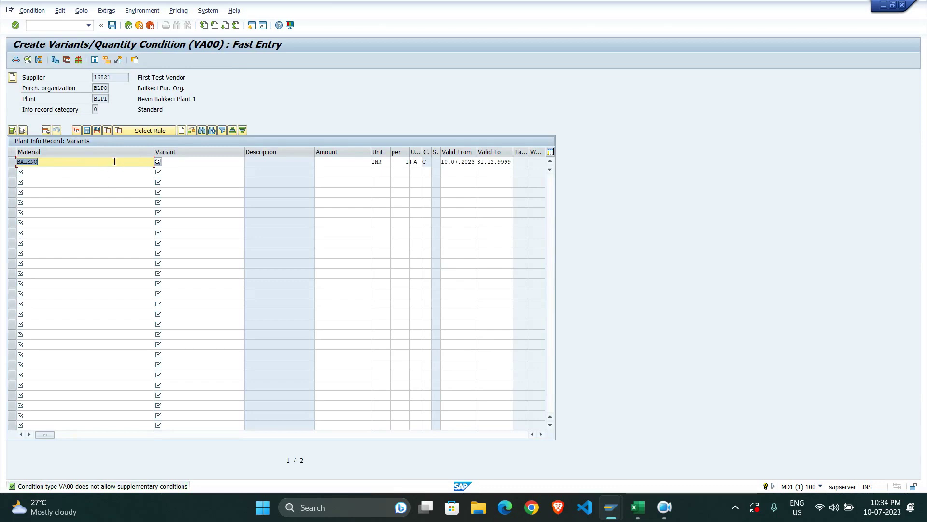
Step: Copy the colours Green, Yellow and Blue from the Excel sheet into the Variant column of the VA00 fast entry table
left_click(180, 162)
type("v1")
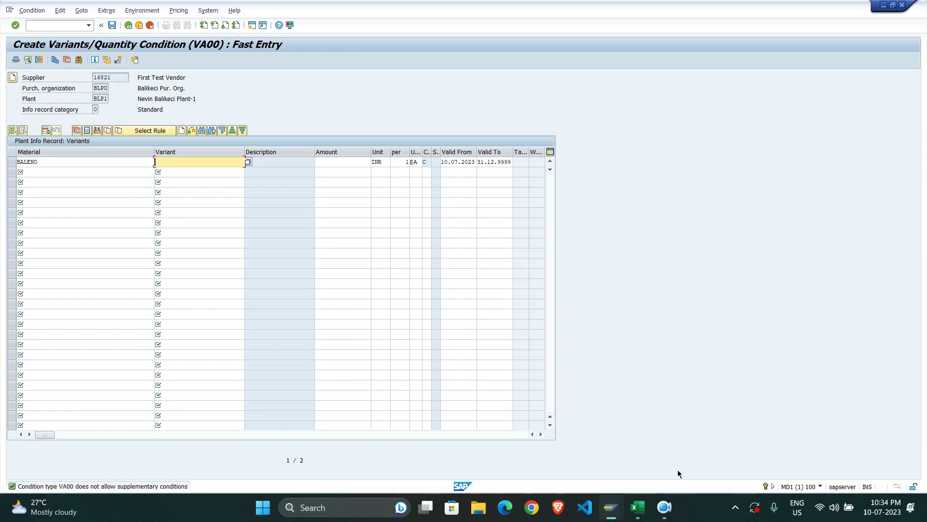
left_click(638, 507)
mouse_move(198, 201)
left_mouse_down()
mouse_move(203, 213)
mouse_move(213, 211)
left_mouse_up()
key("ctrl+c")
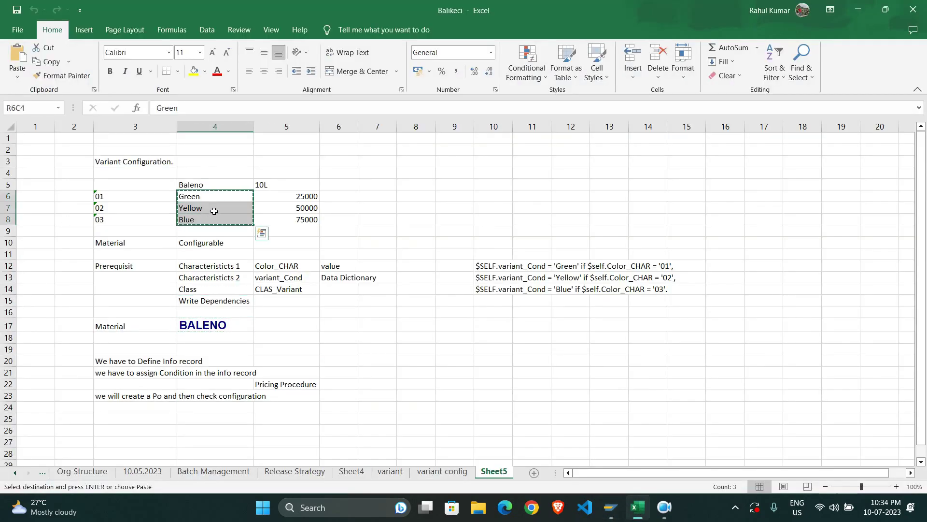
key("alt+Tab")
key("ctrl+v")
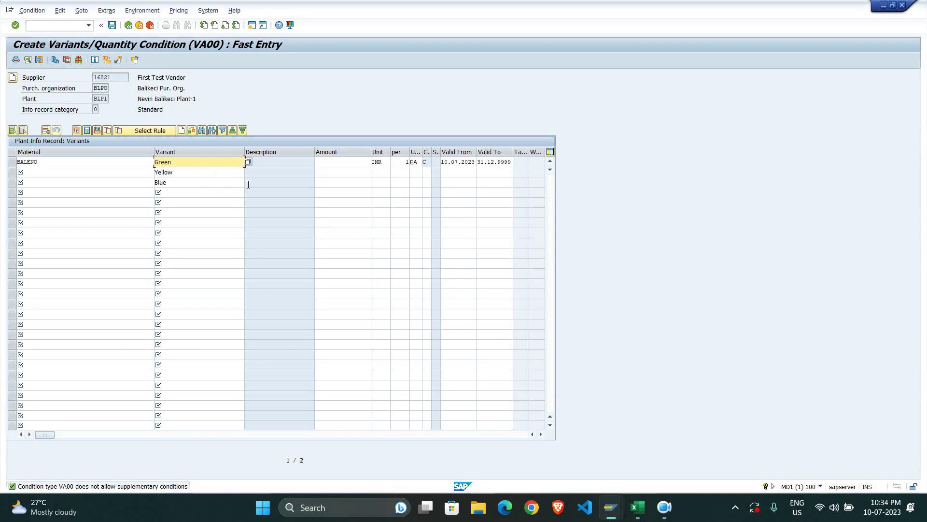
Step: Copy material BALENO into the Yellow and Blue condition lines
left_click(45, 161)
double_click(48, 161)
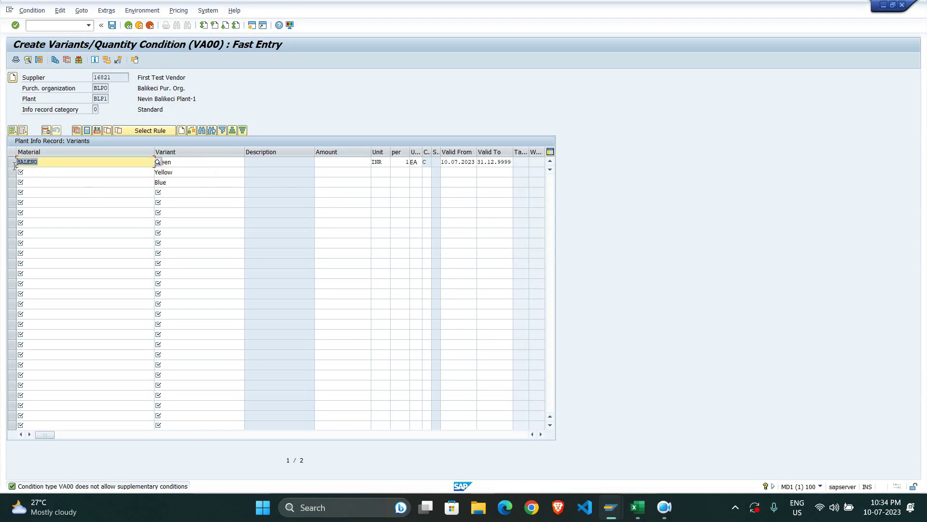
key("Home")
left_click(38, 171)
key("ctrl+v")
left_click(42, 181)
key("ctrl+v")
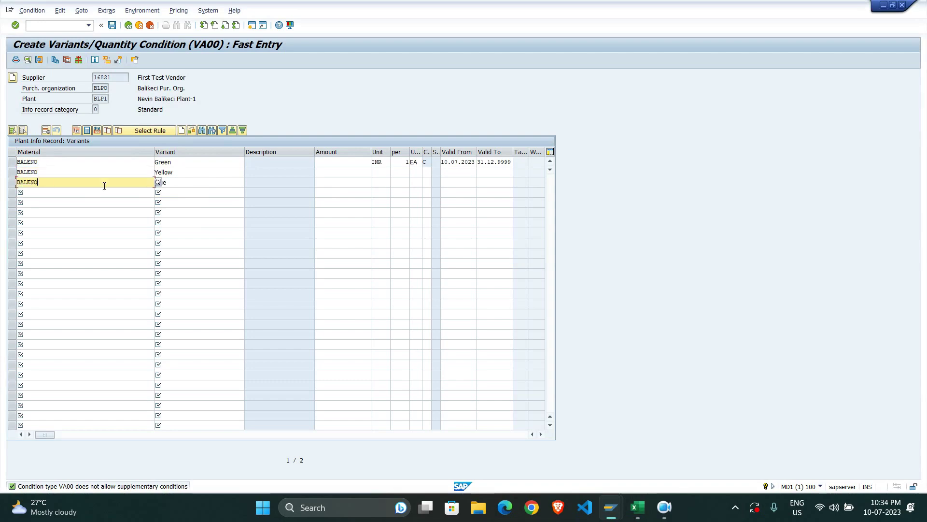
Step: Copy the amounts 25000, 50000 and 75000 from the Excel sheet into the Green, Yellow and Blue condition lines
left_click(331, 164)
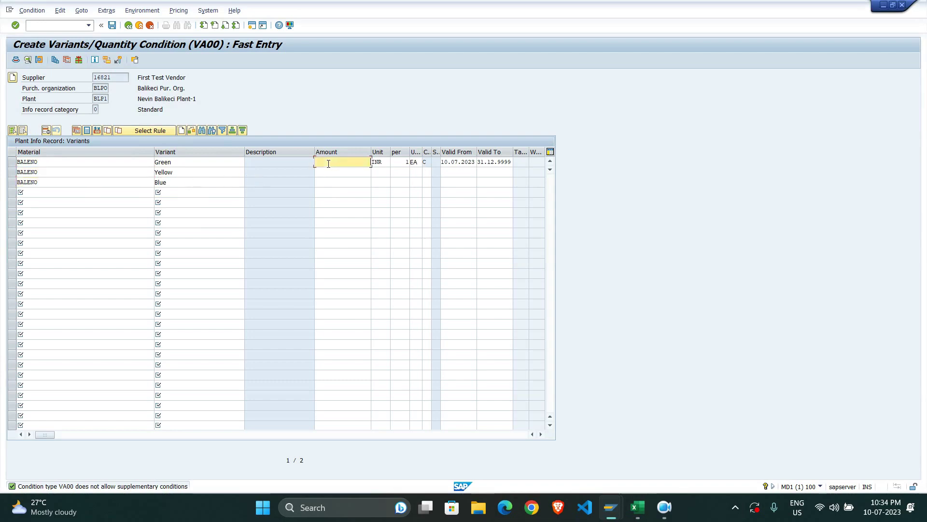
key("alt+Tab")
left_click_drag(302, 200, 306, 217)
key("ctrl+c")
key("alt+Tab")
key("ctrl+v")
key("Return")
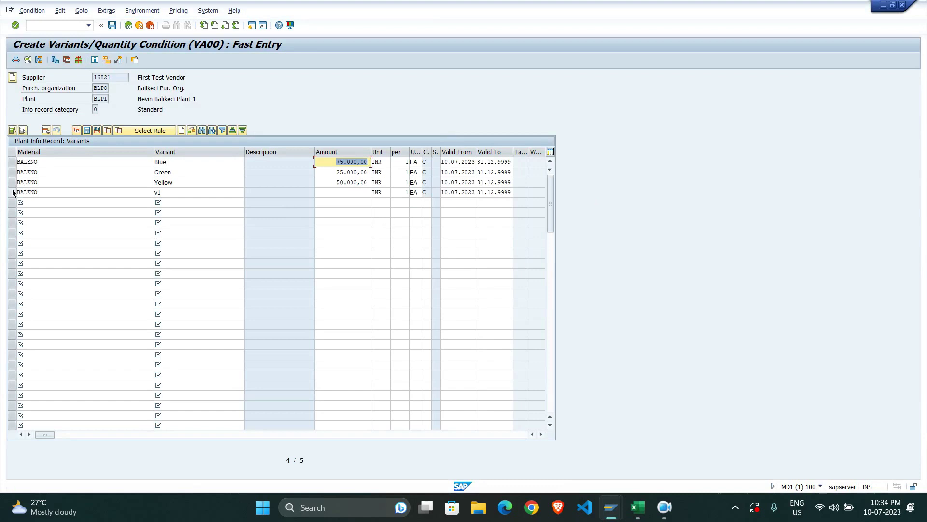
Step: Delete the condition line for variant v1 from the VA00 entries
left_click(14, 193)
left_click(50, 130)
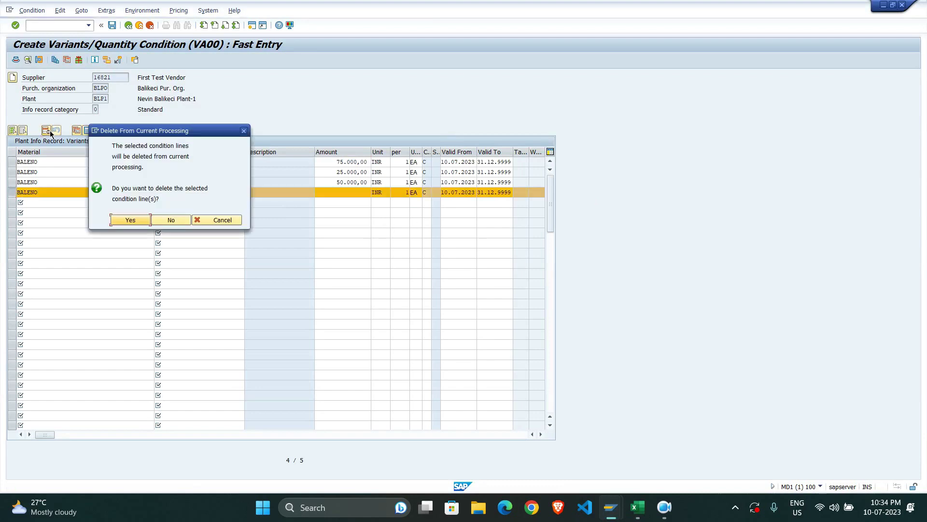
left_click(132, 221)
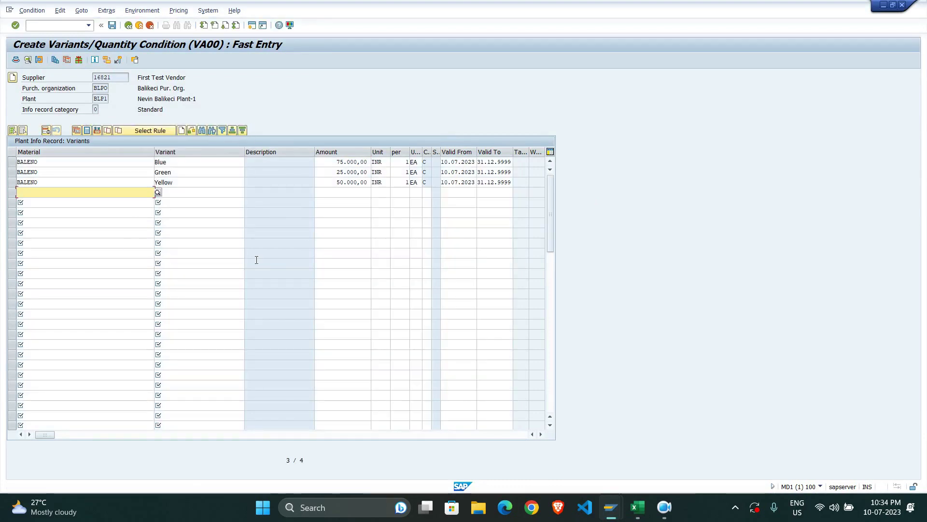
key("Return")
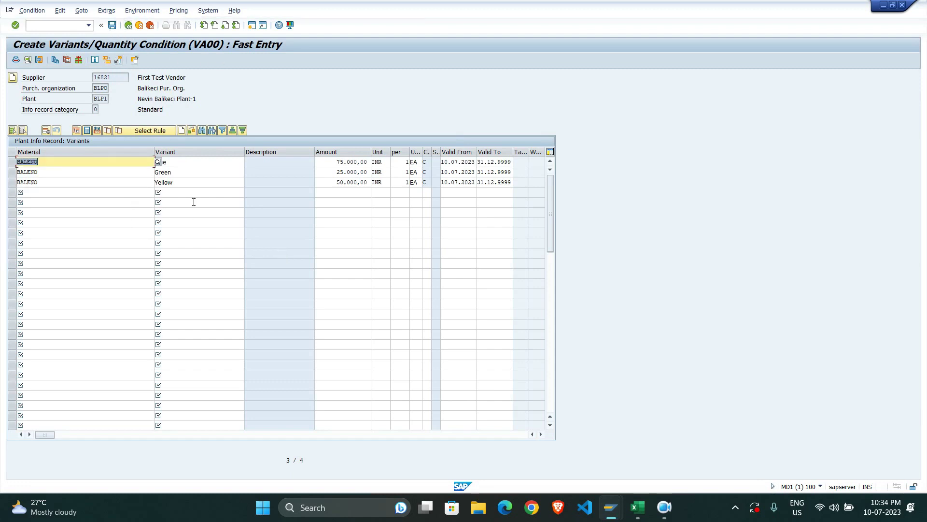
Step: Review the columns of the three colour condition lines and save the BALENO info record
left_click(541, 434)
left_click(541, 434)
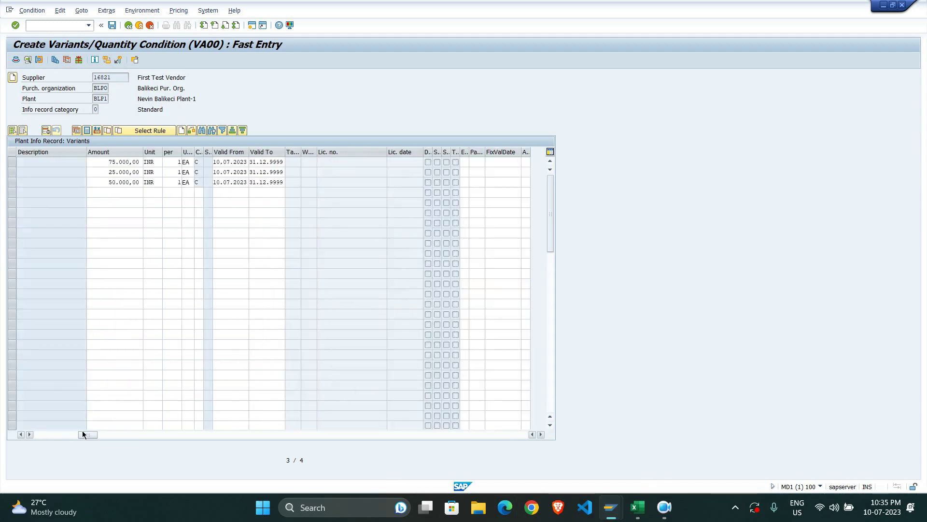
left_click_drag(87, 433, 44, 434)
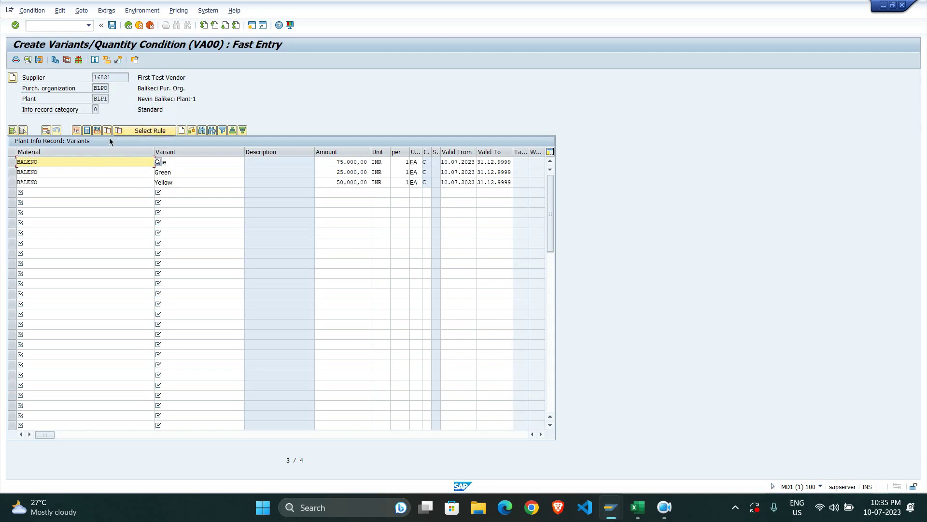
left_click(178, 169)
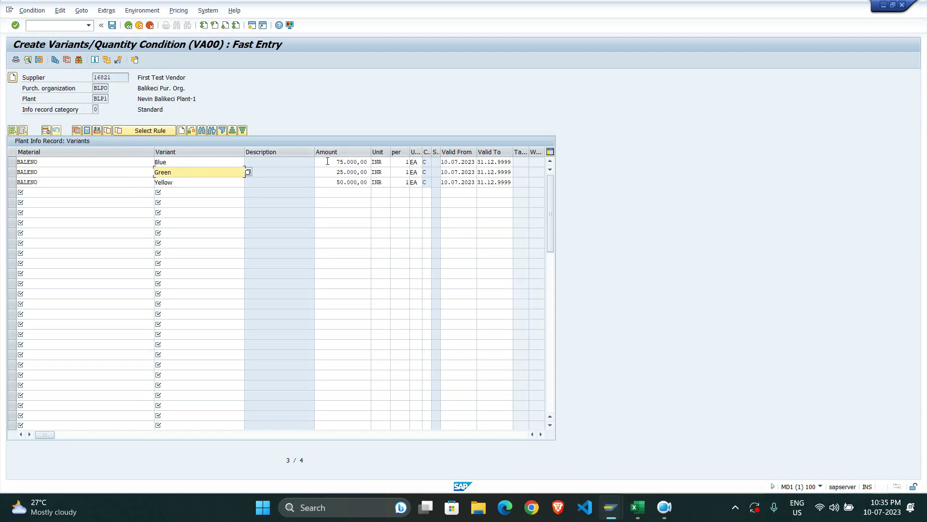
left_click(112, 25)
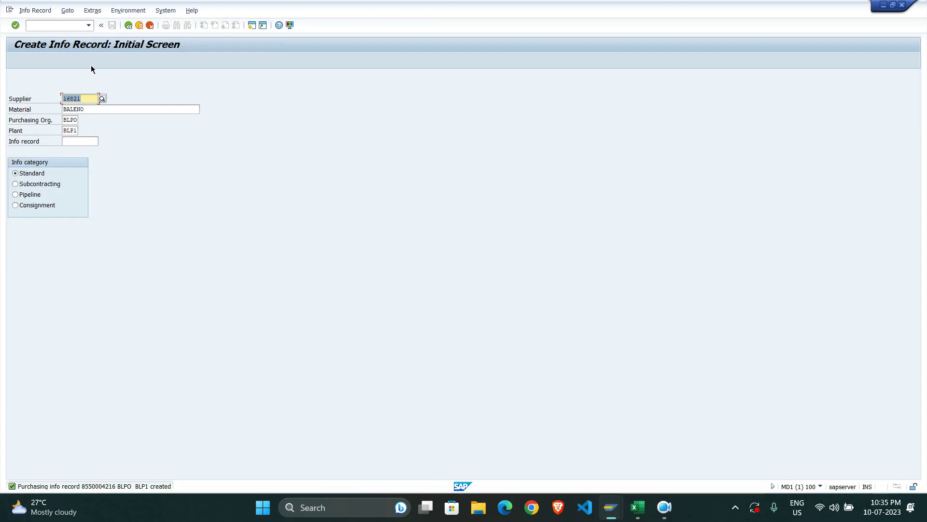
Step: Check the task notes in Excel and open the Create Purchase Order transaction in SAP
left_click(69, 27)
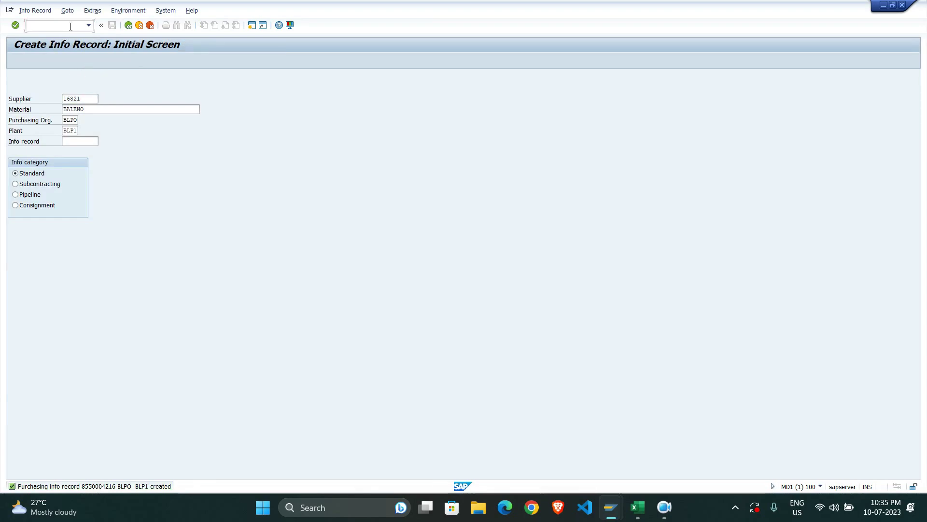
key("alt+Tab")
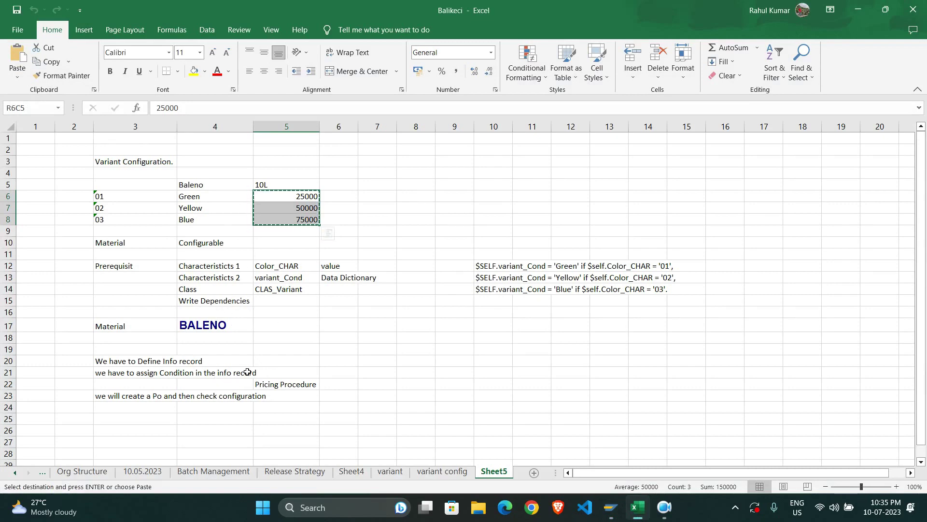
key("alt+Tab")
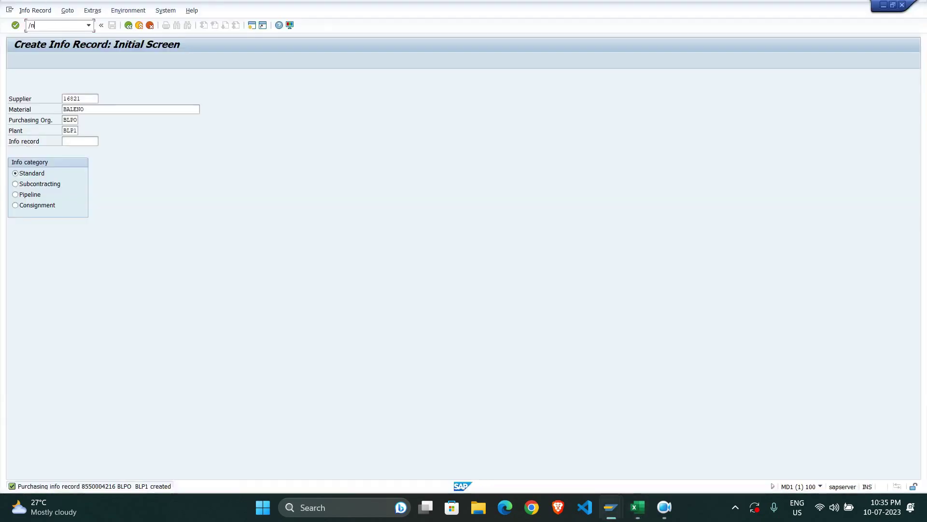
type("e13")
key("Return")
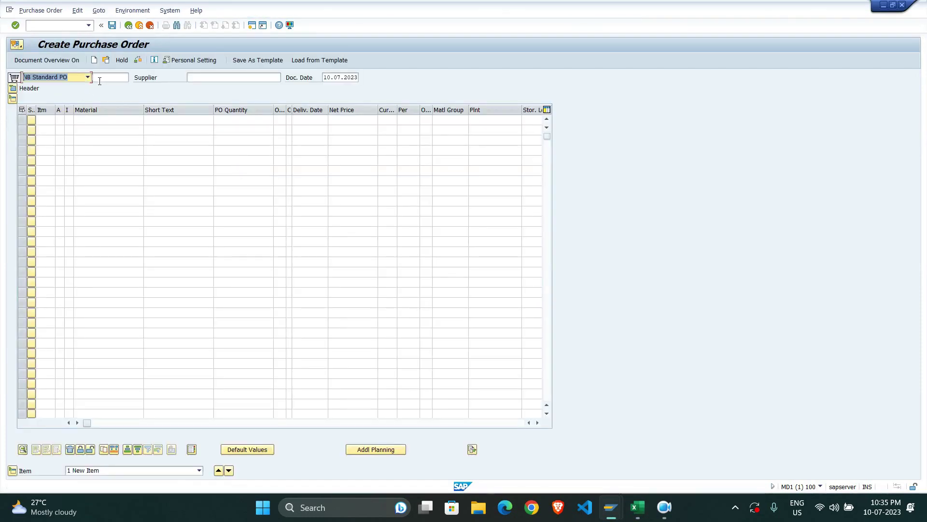
Step: Enter First Test Vendor's supplier number and add material BALENO as the purchase order's first item
left_click(196, 77)
type("16821")
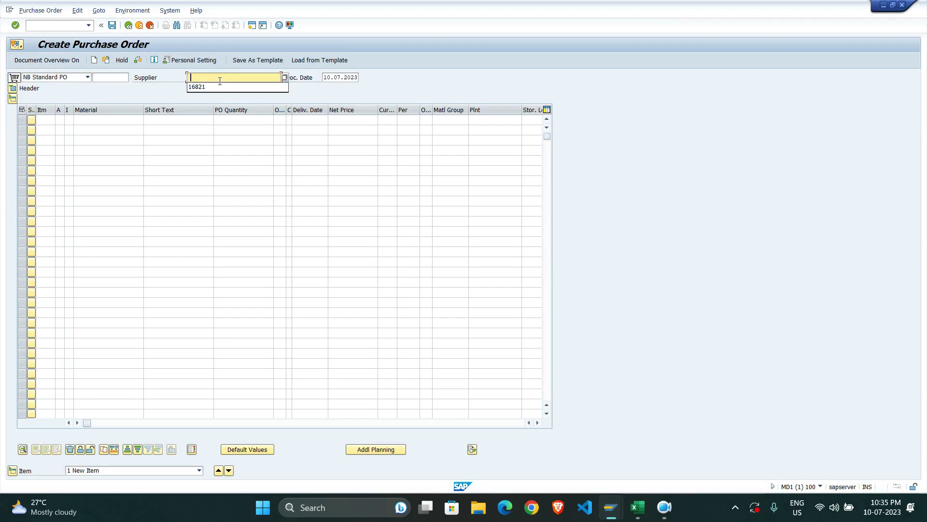
left_click(109, 116)
left_click(109, 127)
key("Return")
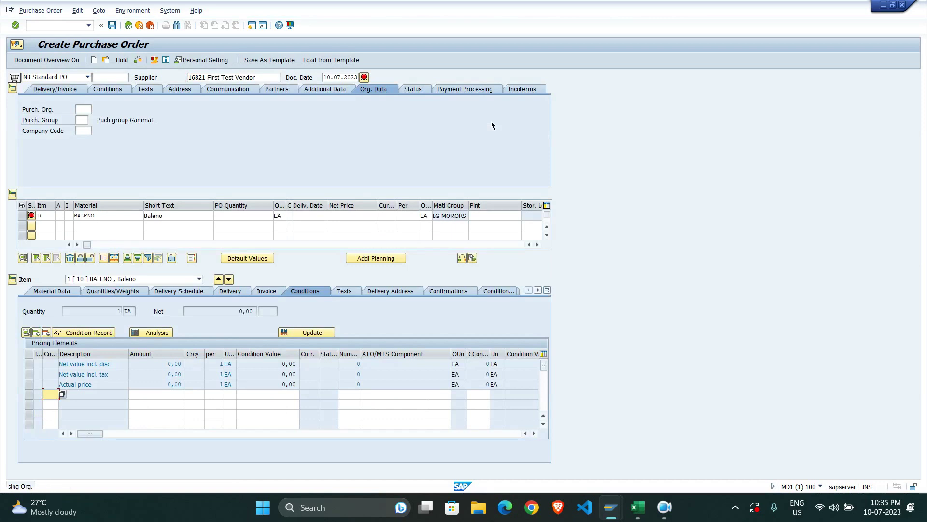
Step: Set the BALENO item's plant to BLP1 and its PO quantity to 10
left_click(483, 215)
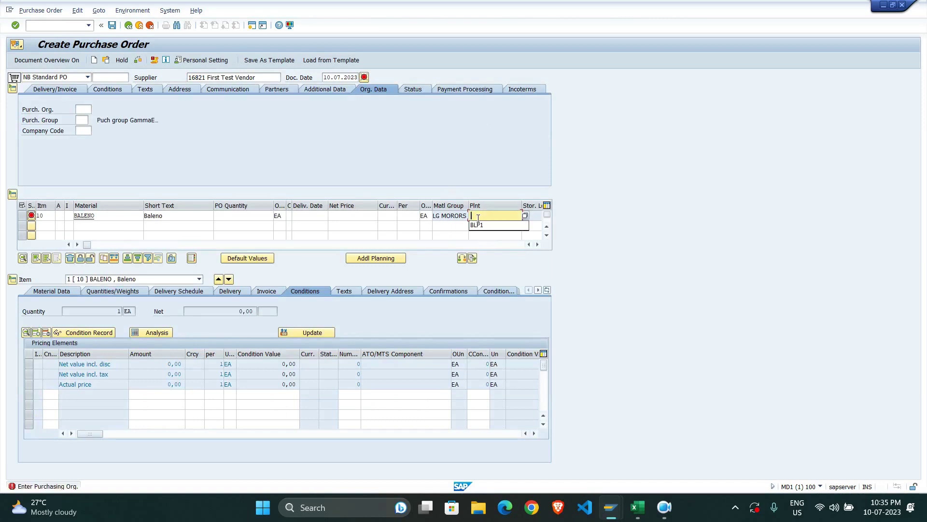
left_click(481, 225)
key("Return")
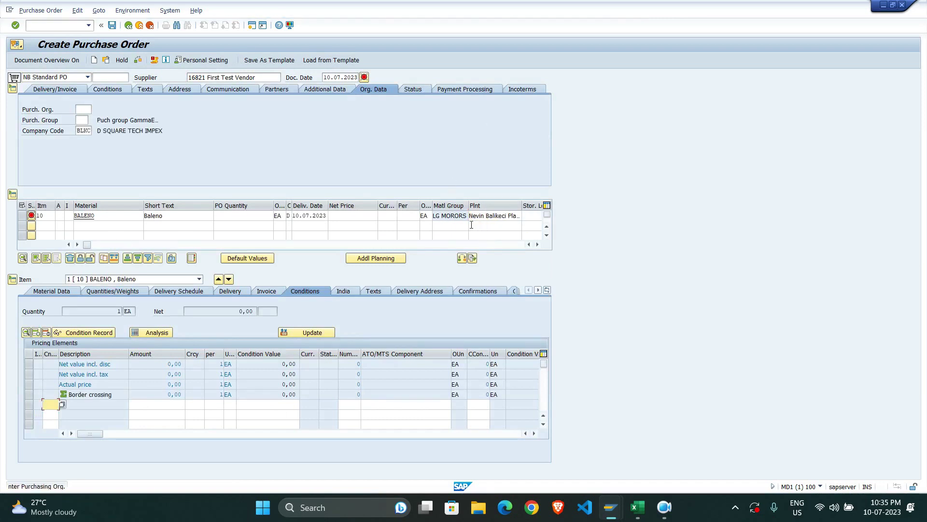
left_click(254, 217)
type("1.200")
key("Return")
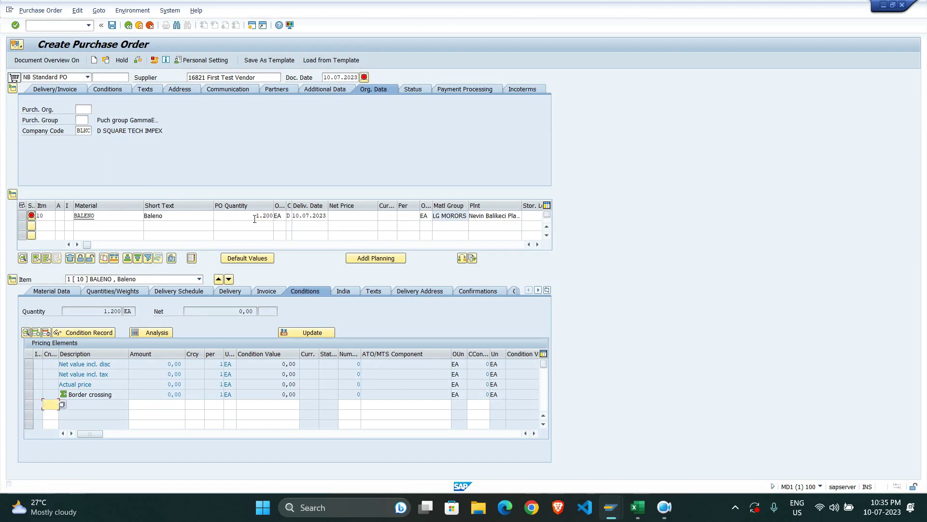
type("10")
key("Return")
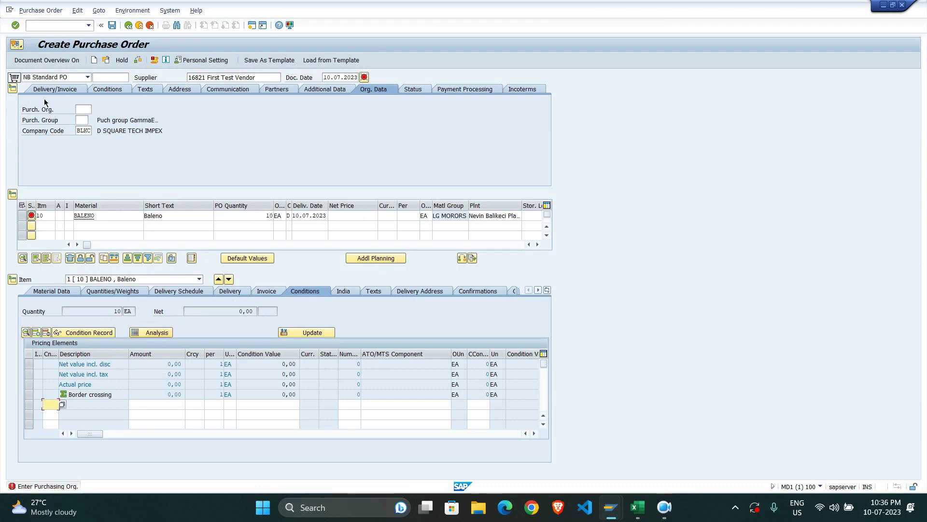
Step: Set the purchase order's purchasing organization to BLPO and its purchasing group to A01
left_click(83, 110)
type("BLPO")
left_click(84, 120)
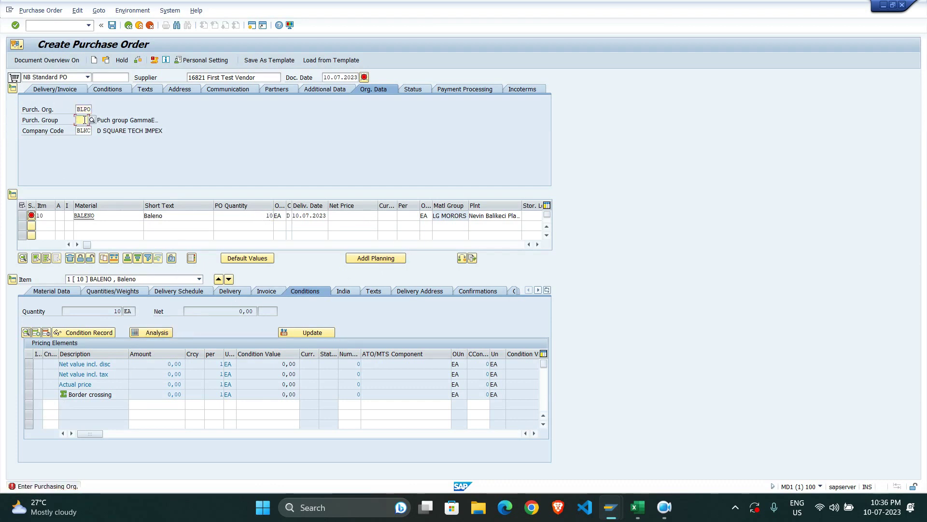
type("A01")
key("Return")
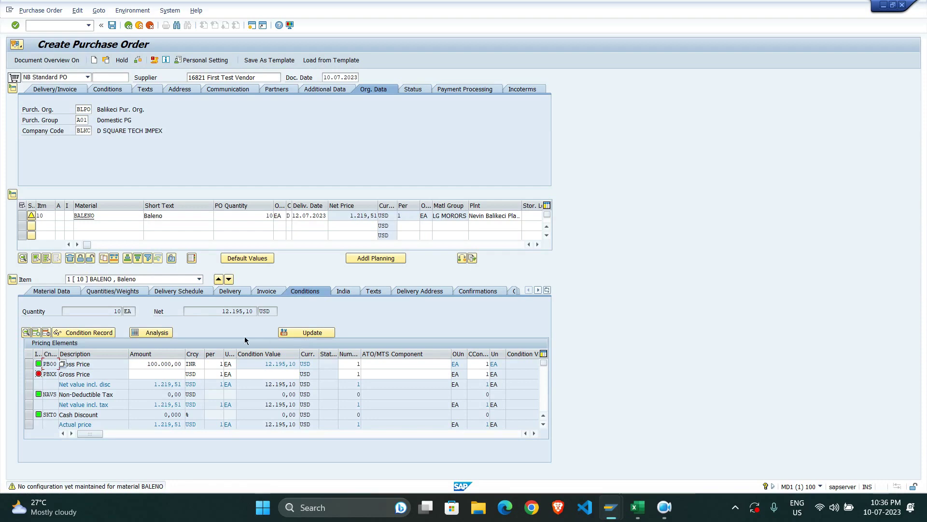
Step: Open the BALENO item's pricing analysis and an additional SAP session, and examine condition type VA00 in the overview
left_click(154, 334)
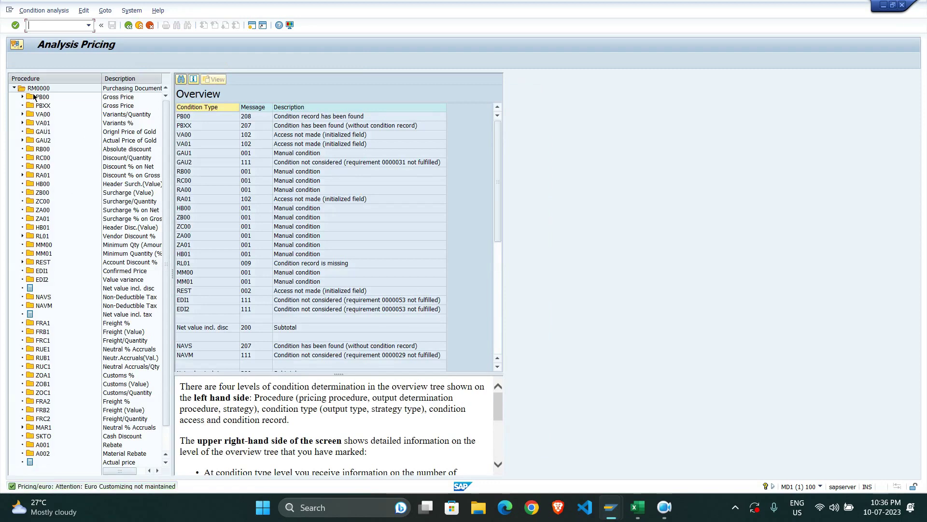
left_click(252, 25)
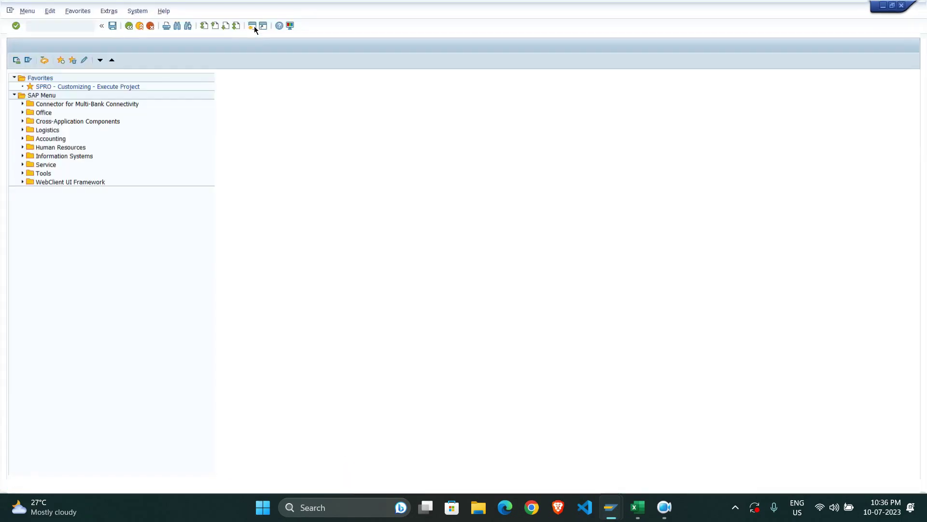
key("alt+Tab")
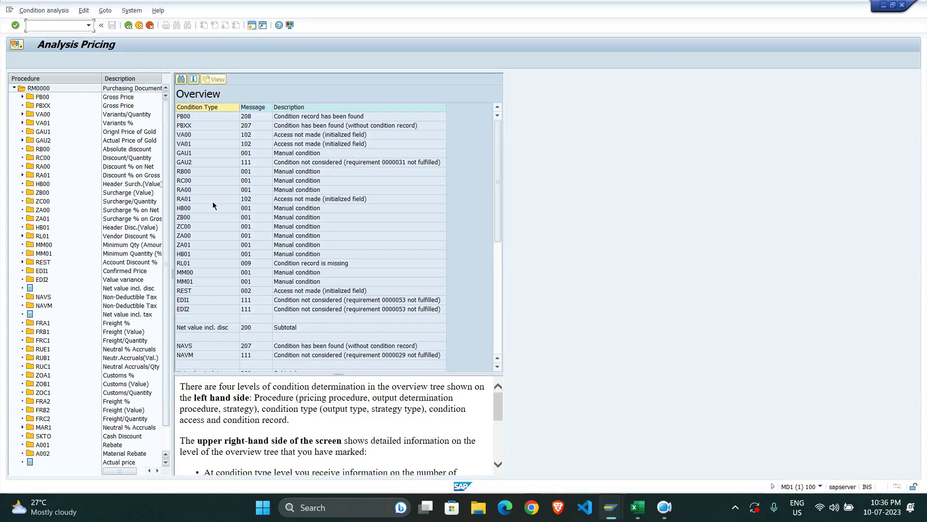
left_click(198, 136)
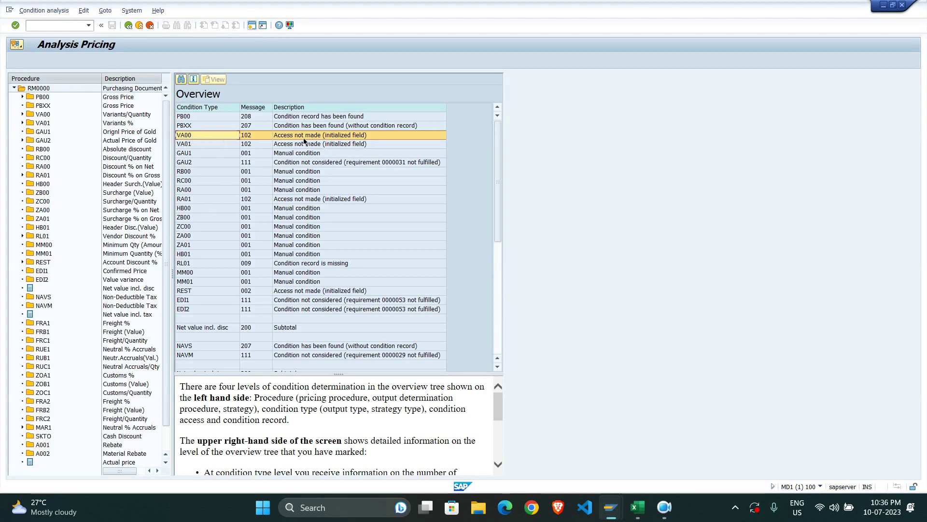
Step: Switch to the new SAP session and open condition type maintenance with transaction m/06
key("alt+Tab")
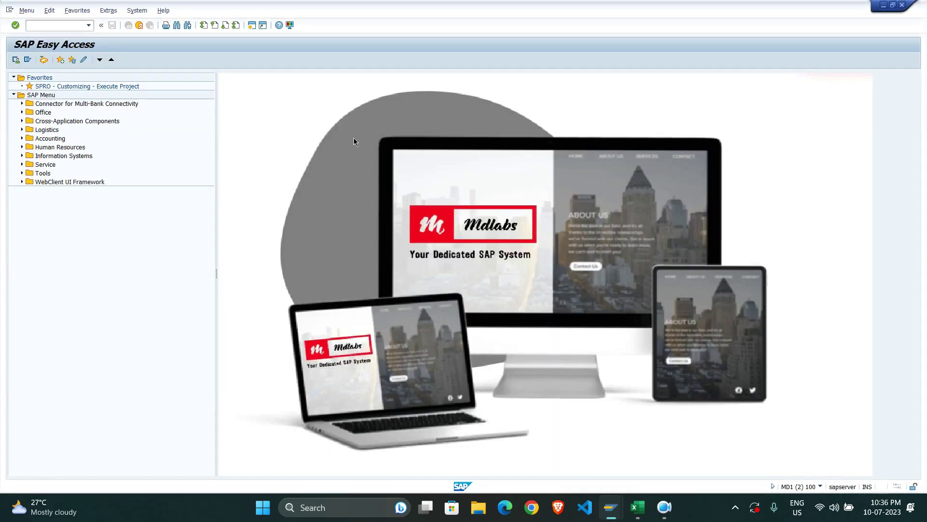
type("m/")
type("m/")
type("06")
key("Return")
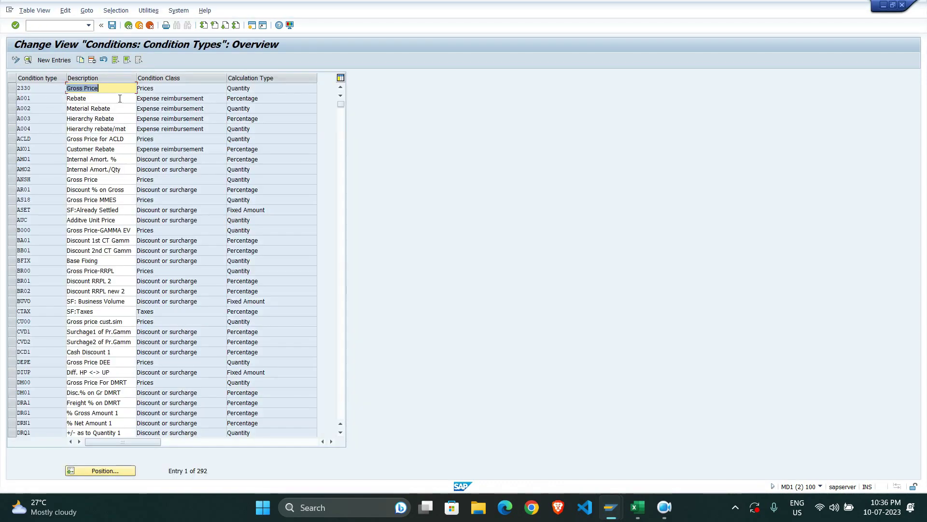
Step: Find condition type VA00 in the condition types list and open its details
left_click(100, 471)
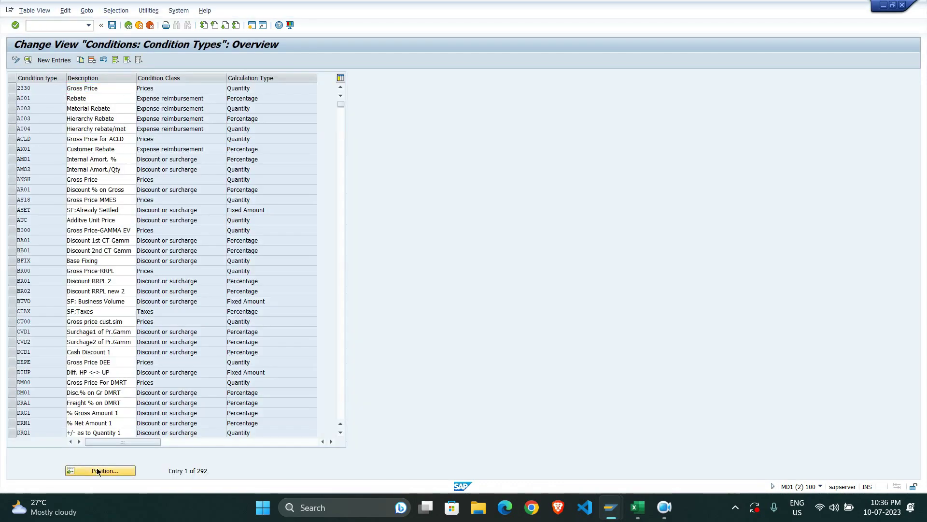
type("va00")
key("Return")
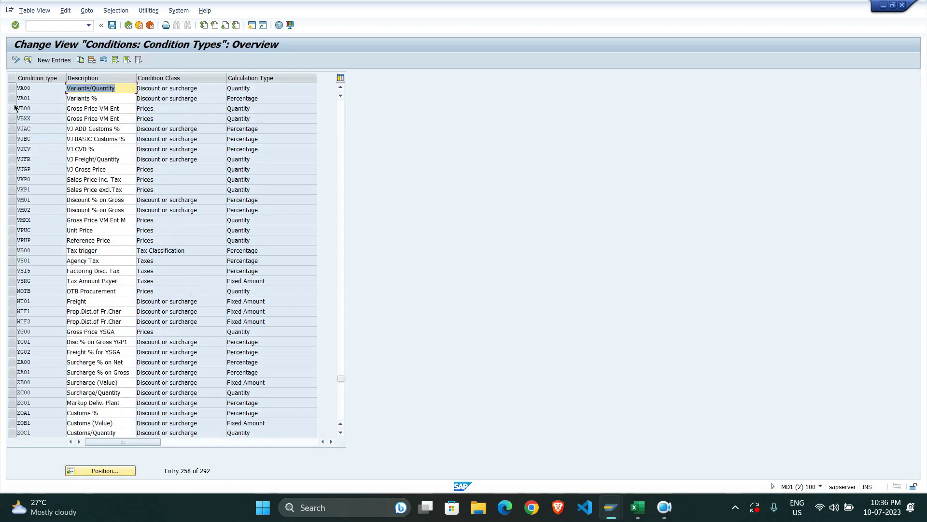
left_click(13, 88)
left_click(29, 61)
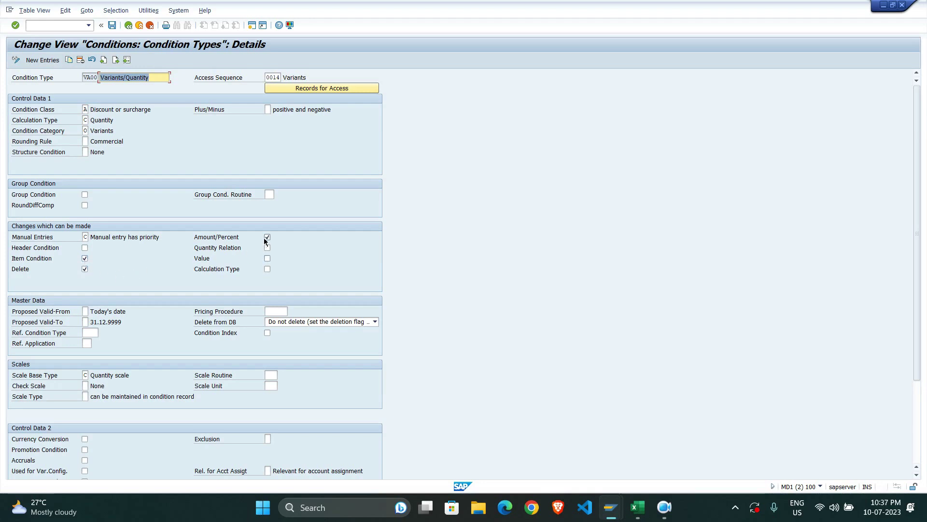
Step: Review condition type VA00's control, scale and master data settings, save the entry, and leave condition type maintenance
scroll(146, 349, "down", 5)
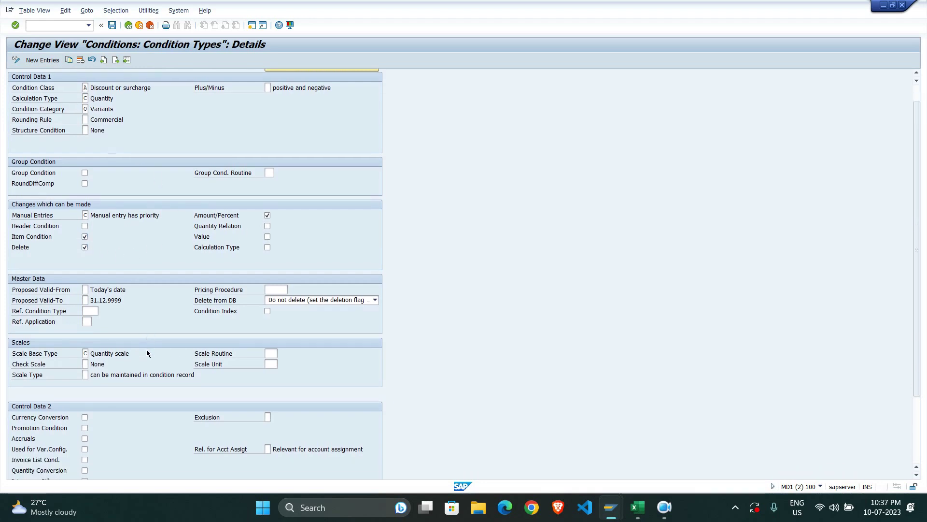
scroll(146, 349, "up", 4)
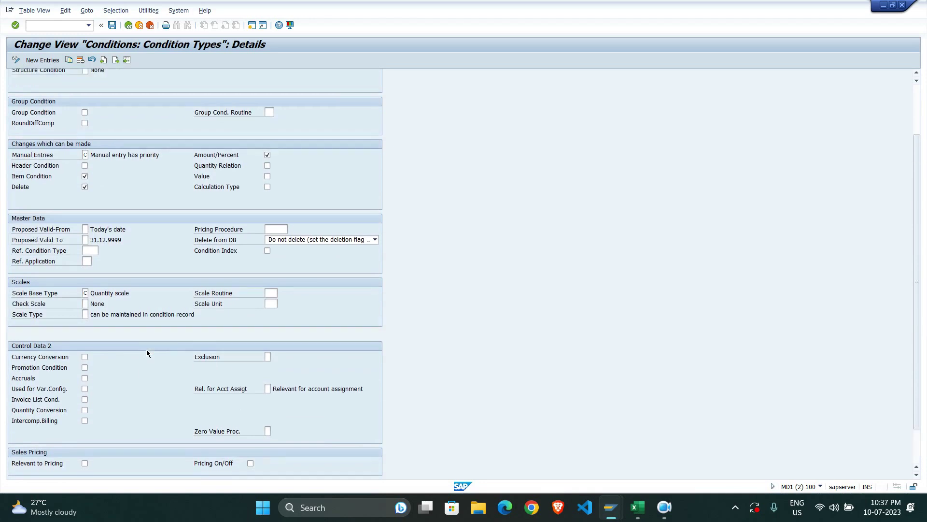
left_click(111, 27)
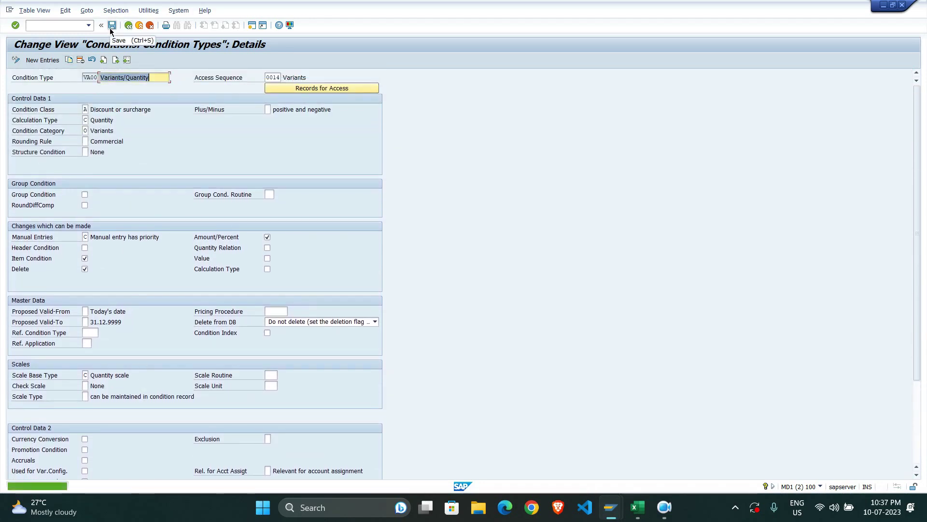
left_click(129, 26)
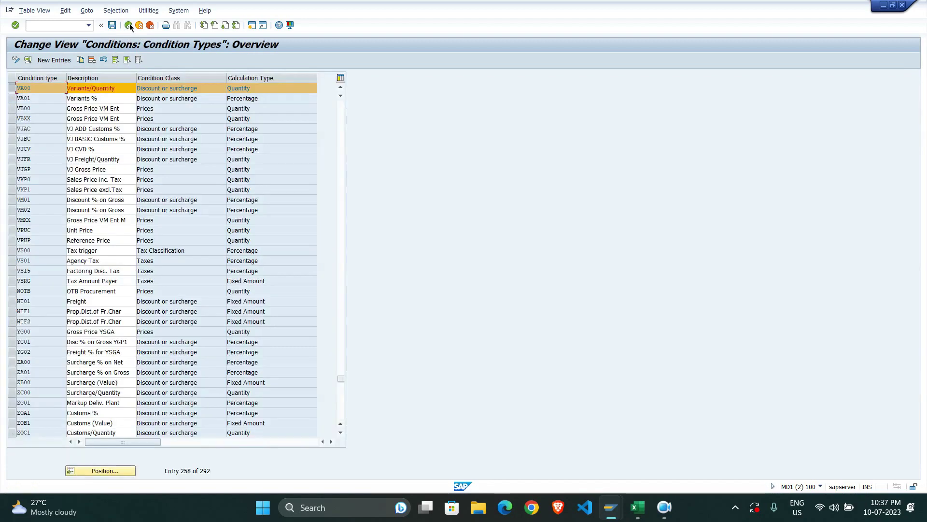
left_click(130, 27)
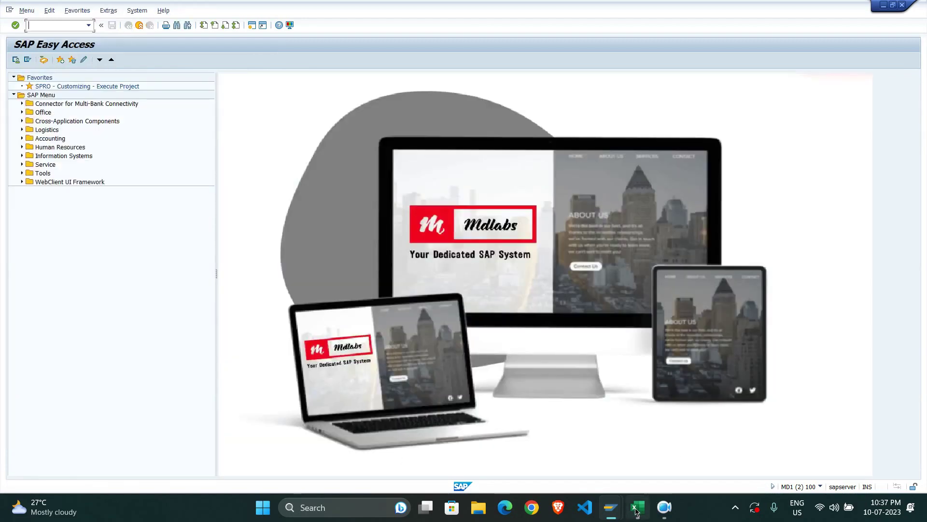
Step: Check the Excel workbook's note about assigning the condition in the info record, and return to SAP
left_click(636, 507)
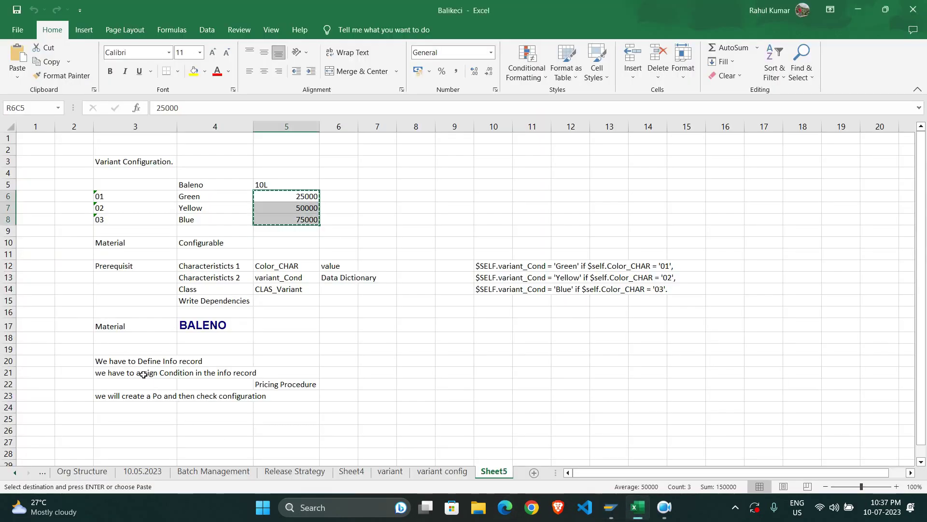
left_click(169, 373)
key("alt+Tab")
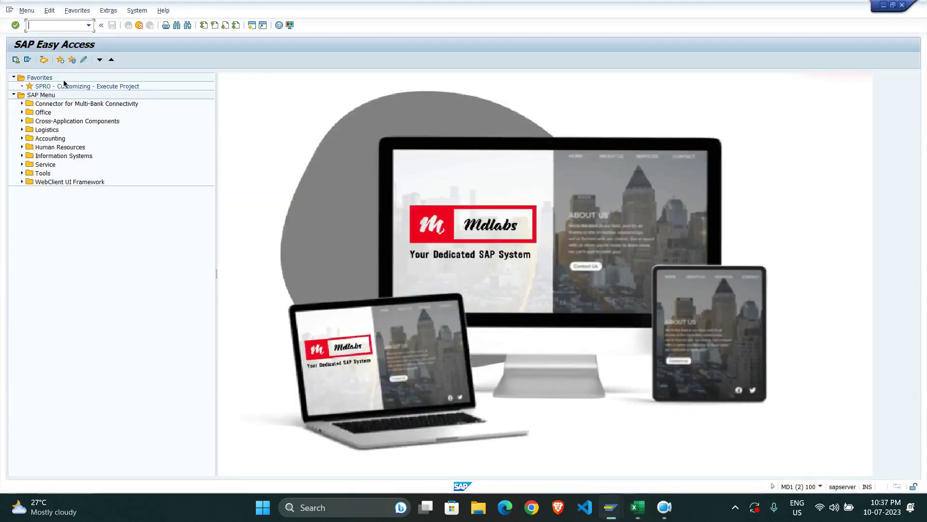
Step: Return to the purchase order from the pricing analysis session and run a check on the order
mouse_move(610, 507)
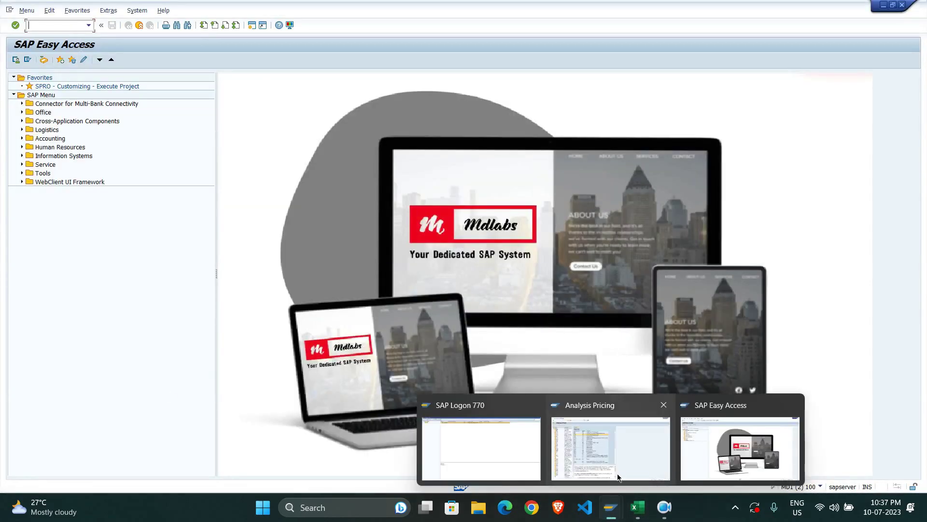
left_click(610, 444)
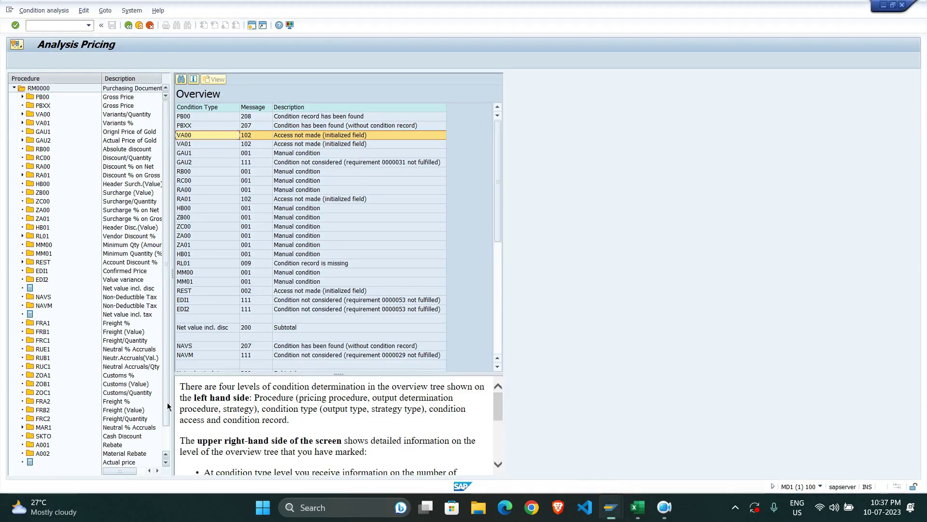
left_click(128, 25)
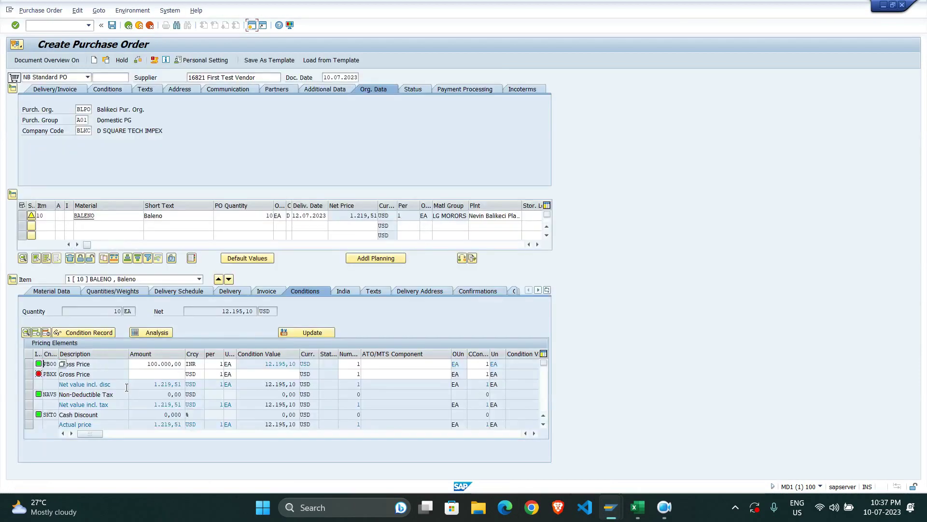
left_click(141, 59)
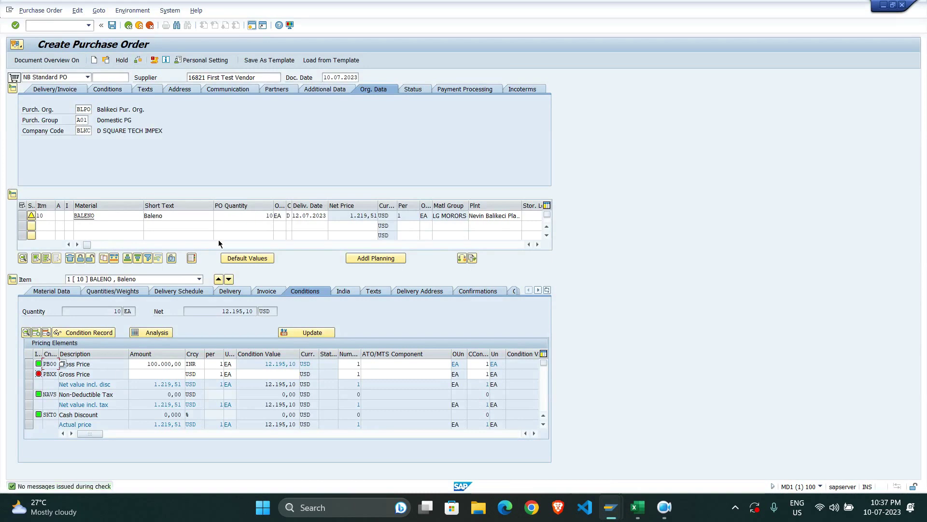
key("Return")
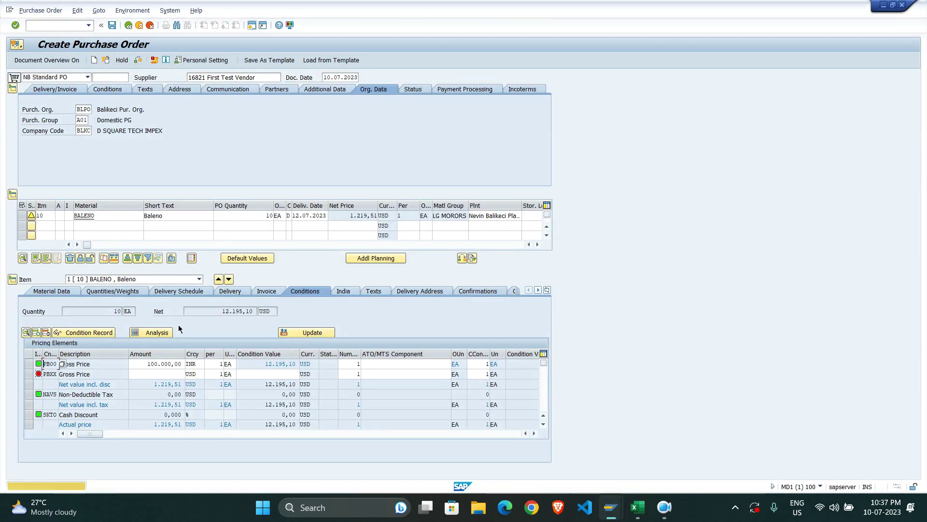
Step: Configure the BALENO item with Color value 01 Green and display the item's pricing conditions
left_click(41, 291)
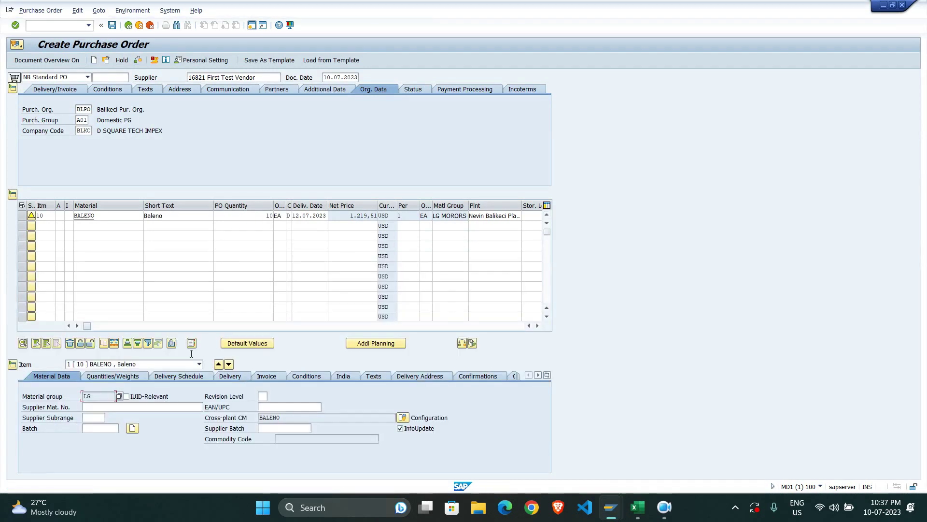
left_click(402, 417)
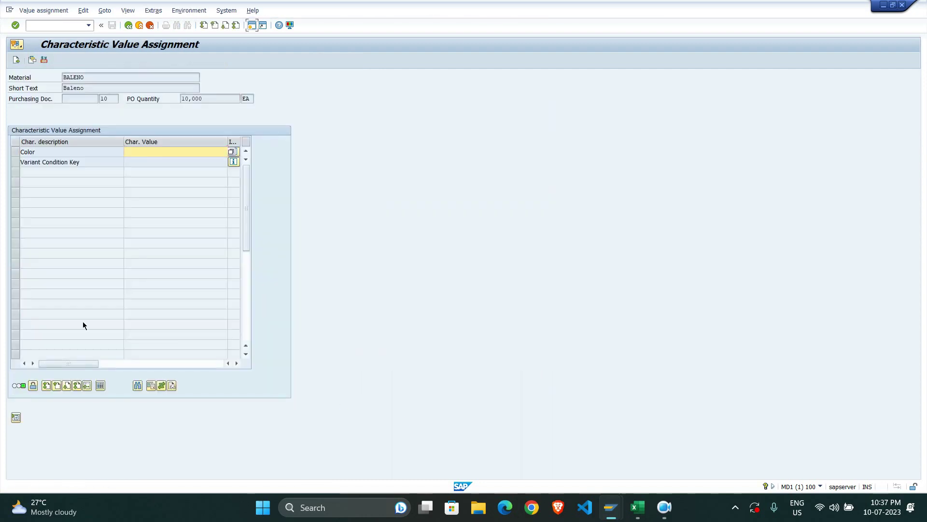
left_click(233, 152)
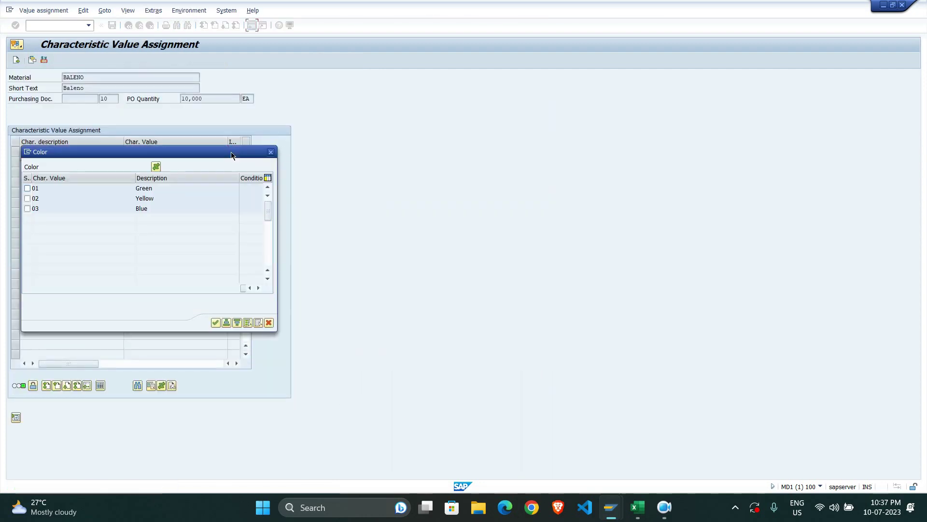
left_click(215, 322)
key("Return")
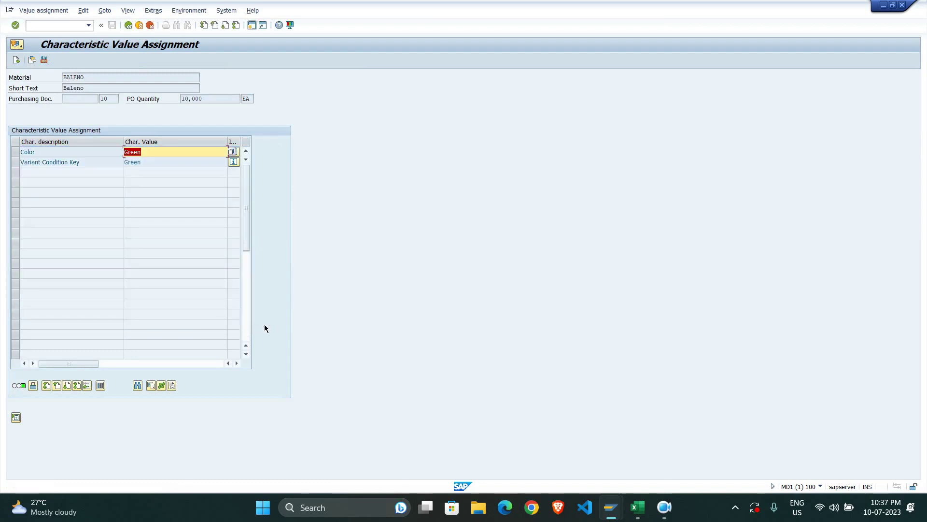
left_click(16, 60)
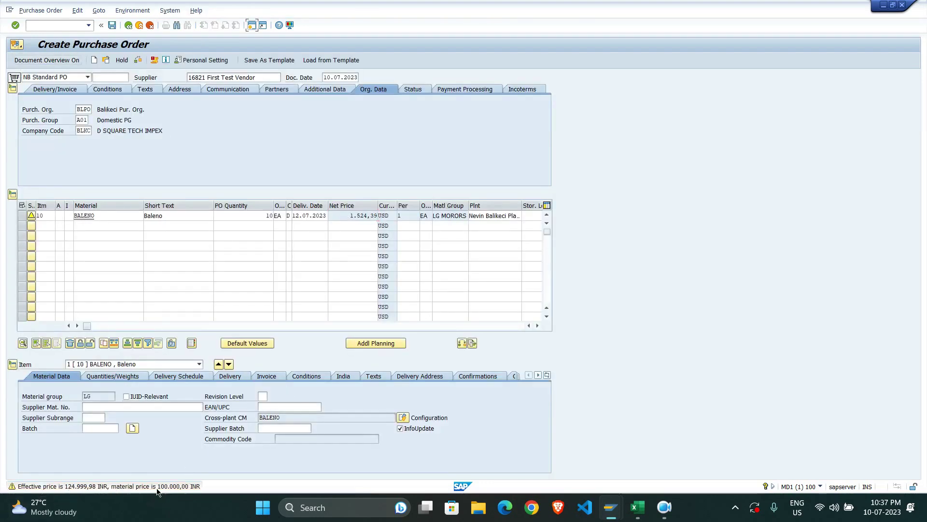
left_click(305, 376)
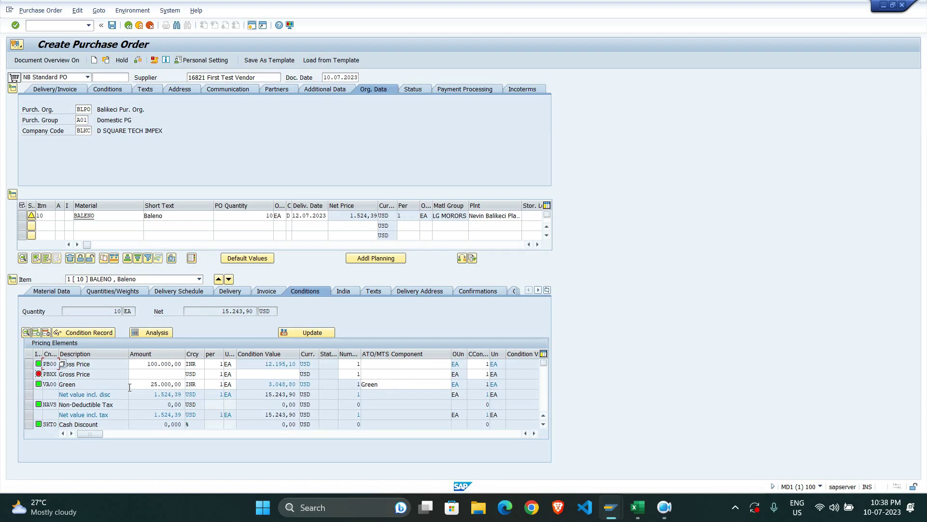
Step: Change the BALENO item's Color configuration to 02 Yellow and examine the VA00 amount in its pricing conditions
left_click(46, 292)
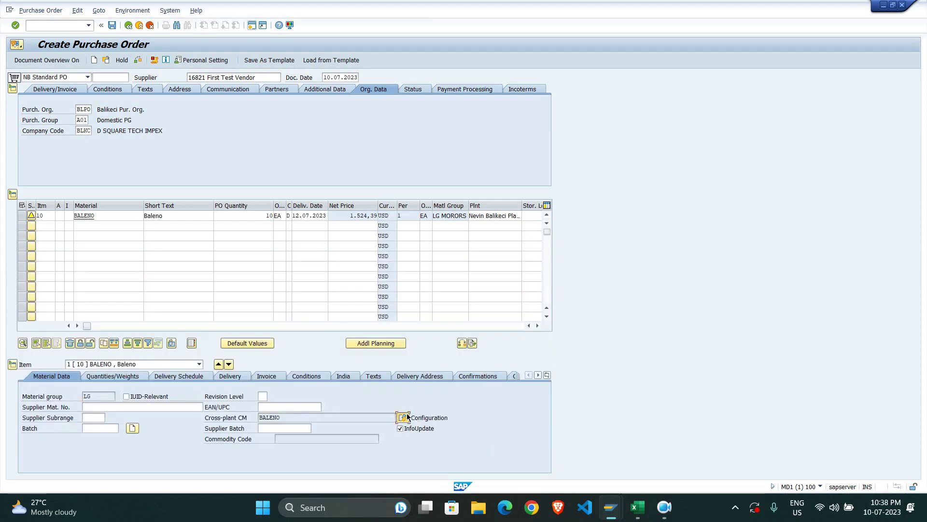
left_click(405, 416)
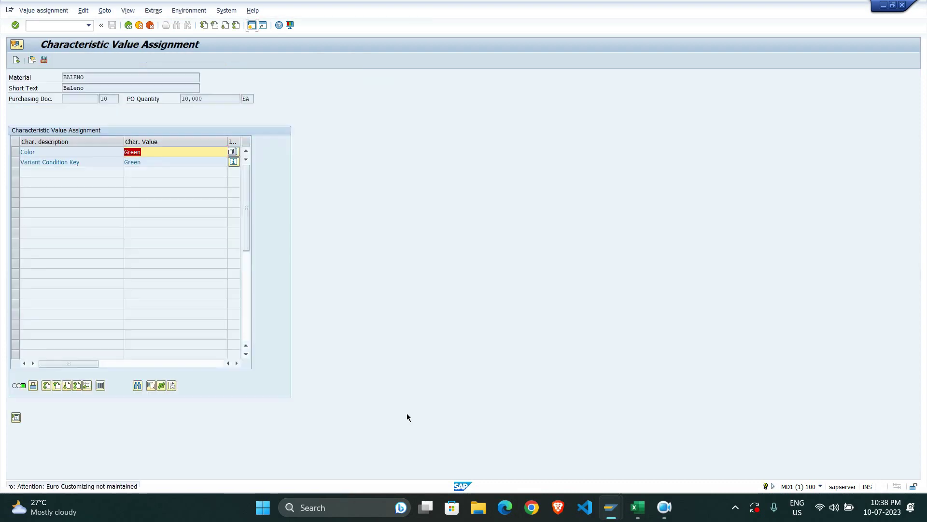
left_click(234, 154)
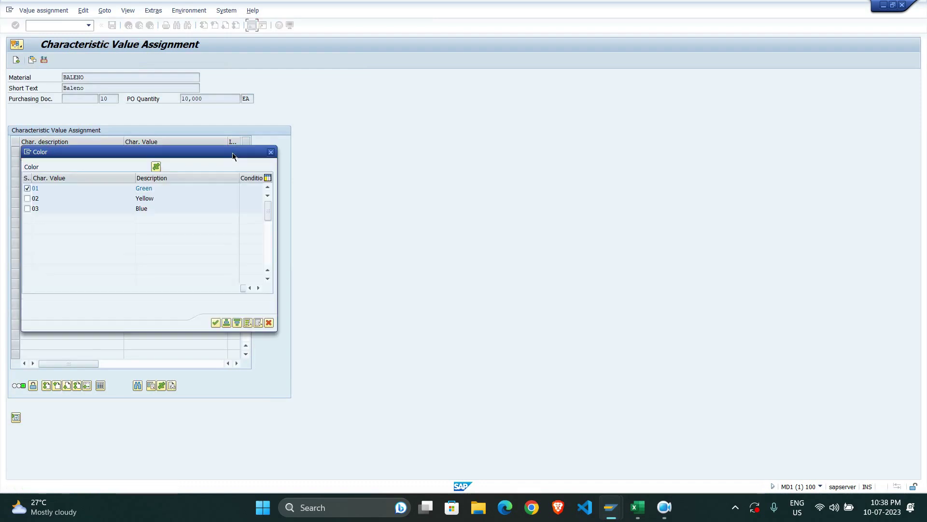
left_click(27, 199)
left_click(215, 322)
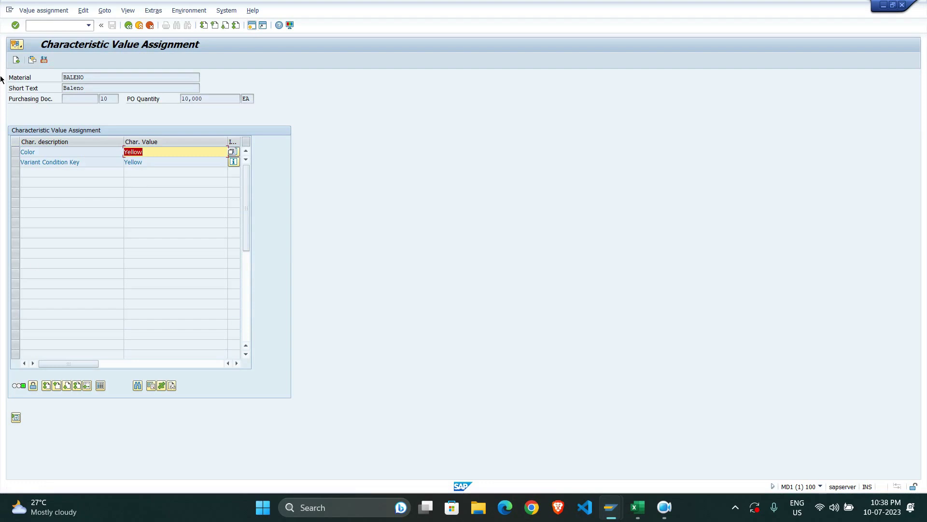
left_click(16, 60)
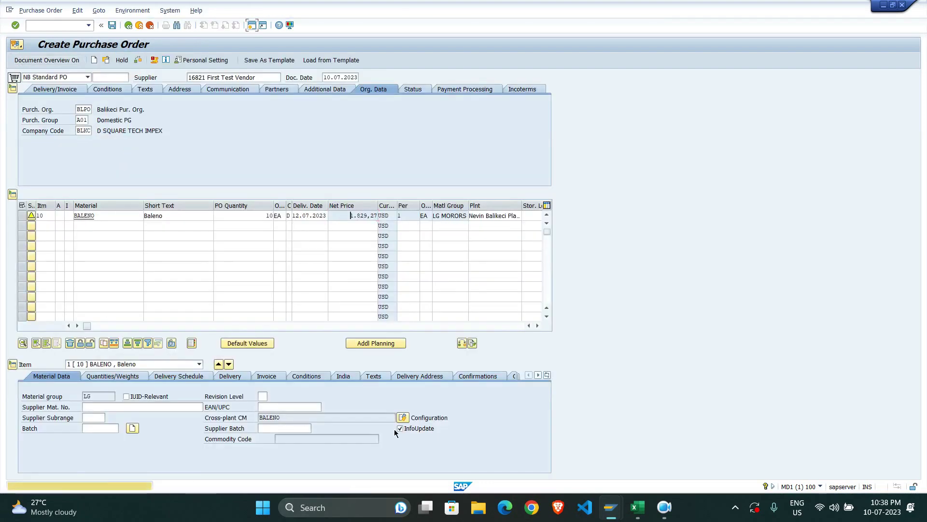
left_click(307, 376)
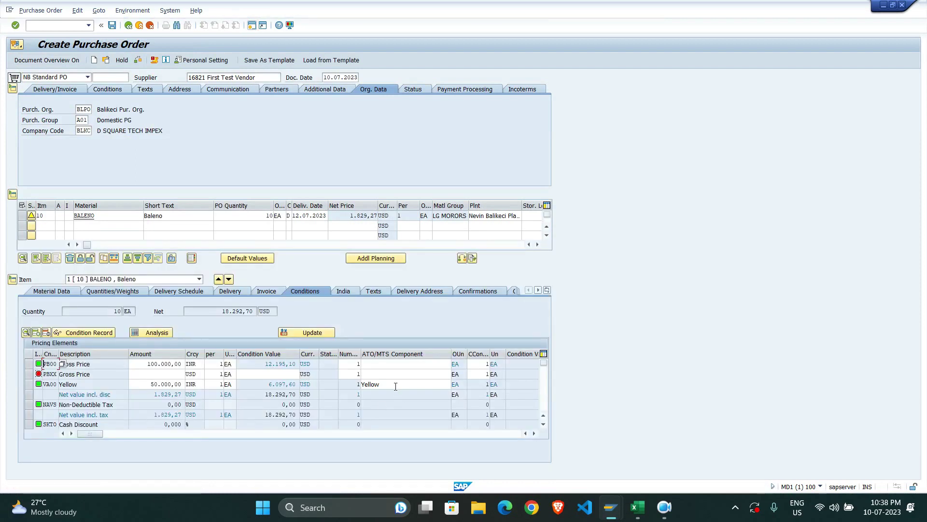
left_click(28, 384)
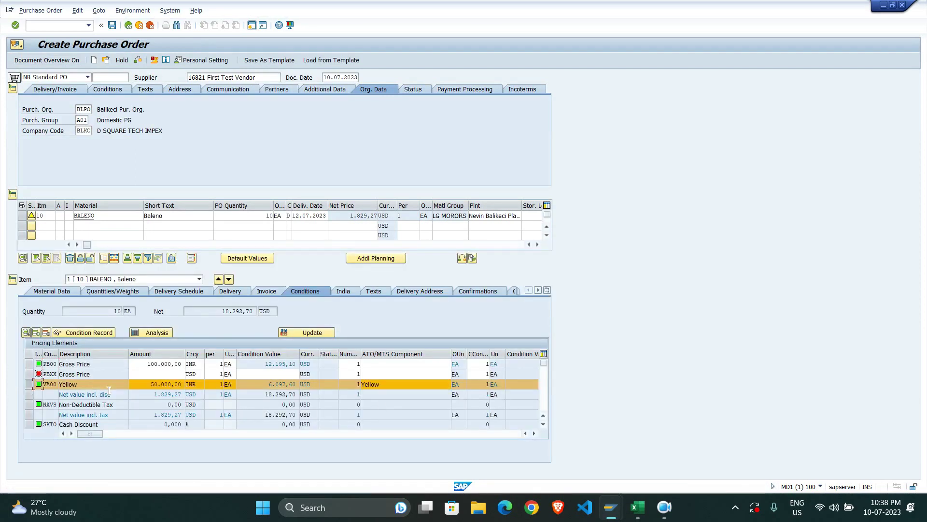
left_click_drag(132, 385, 185, 385)
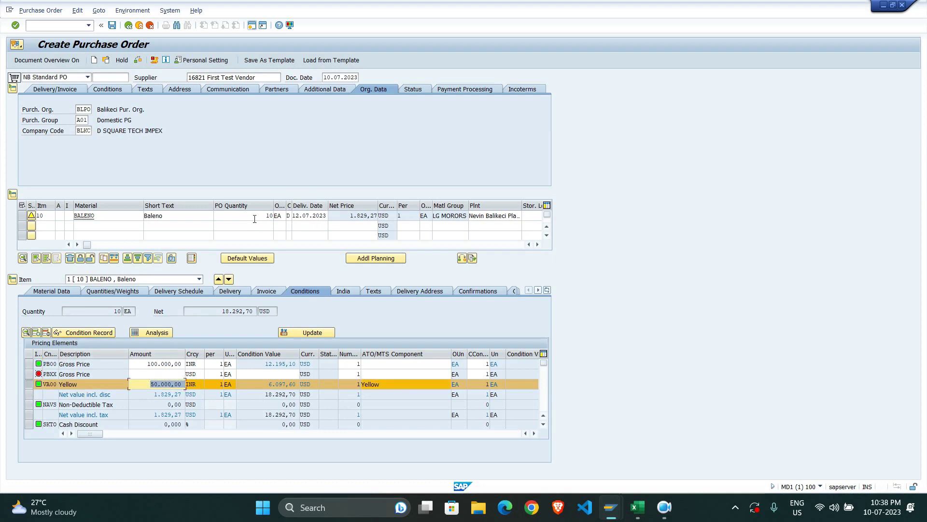
Step: Set the BALENO item's purchase order quantity to 1 EA
left_click(256, 215)
type("1")
key("Return")
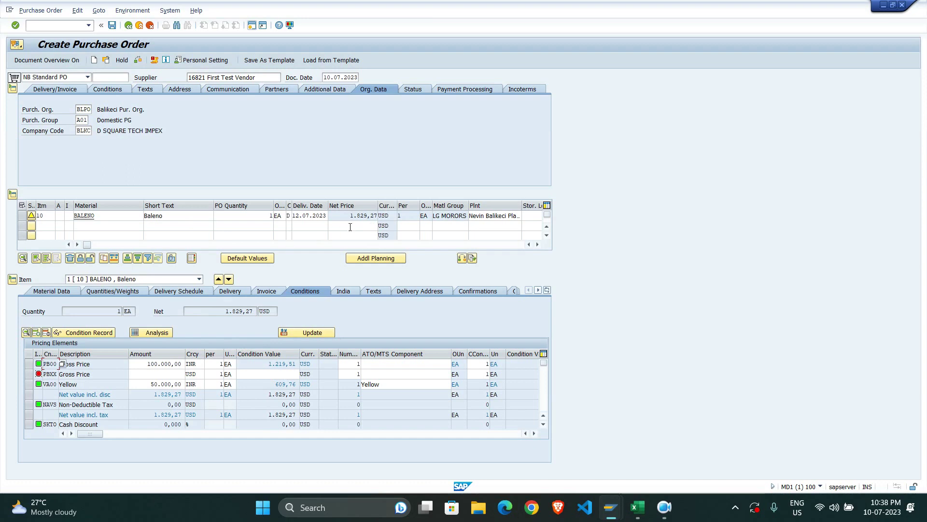
Step: Inspect the purchase order's payment and currency data and the supplier's business partner record, and return to the order
left_click(109, 92)
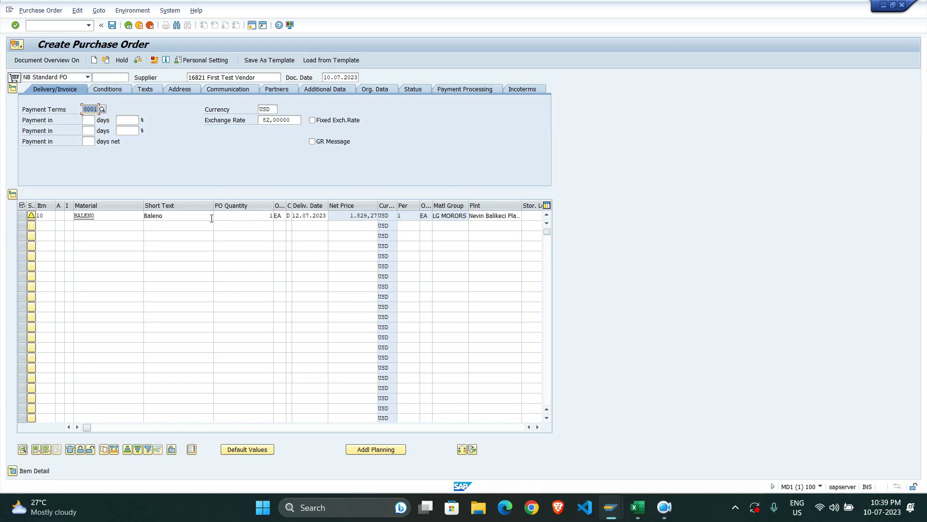
left_click(14, 470)
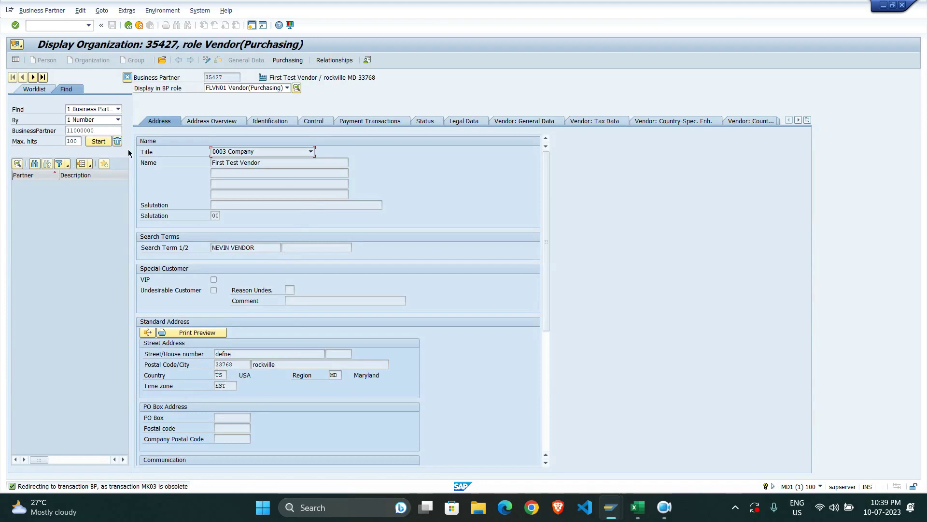
scroll(172, 308, "down", 5)
scroll(181, 316, "up", 5)
left_click(129, 28)
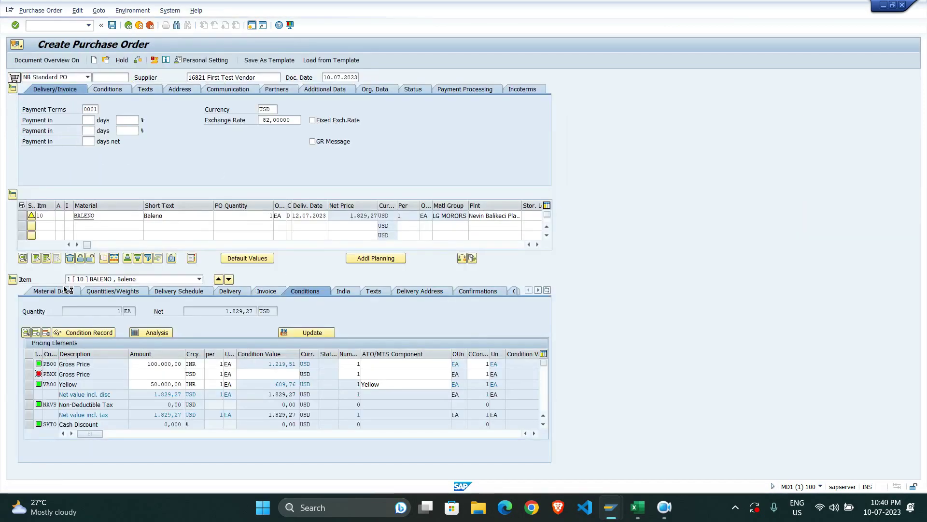
Step: Examine the remaining pricing elements in the BALENO item's conditions
scroll(68, 290, "down", 1)
left_click(307, 332)
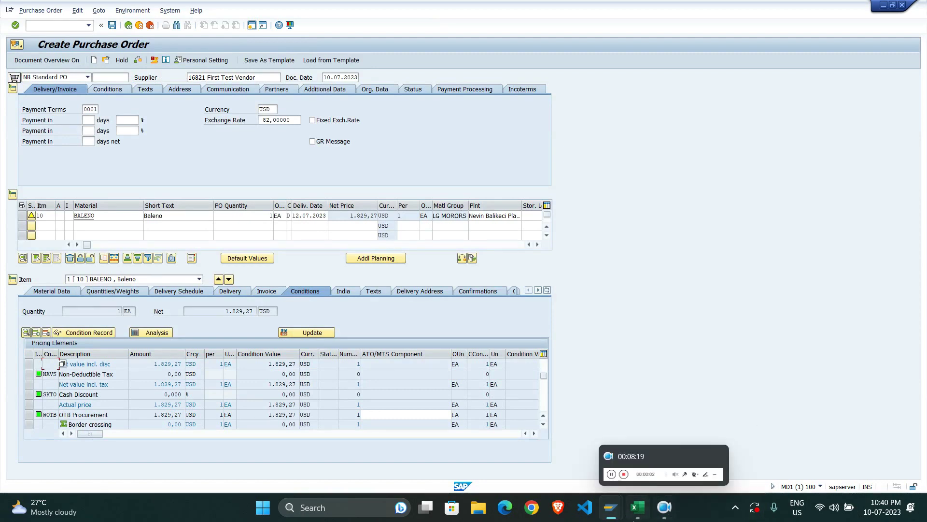
Step: Switch to the Balikeci workbook in Excel and review the Color_CHAR and variant_Cond characteristics listed as prerequisites
left_click(644, 512)
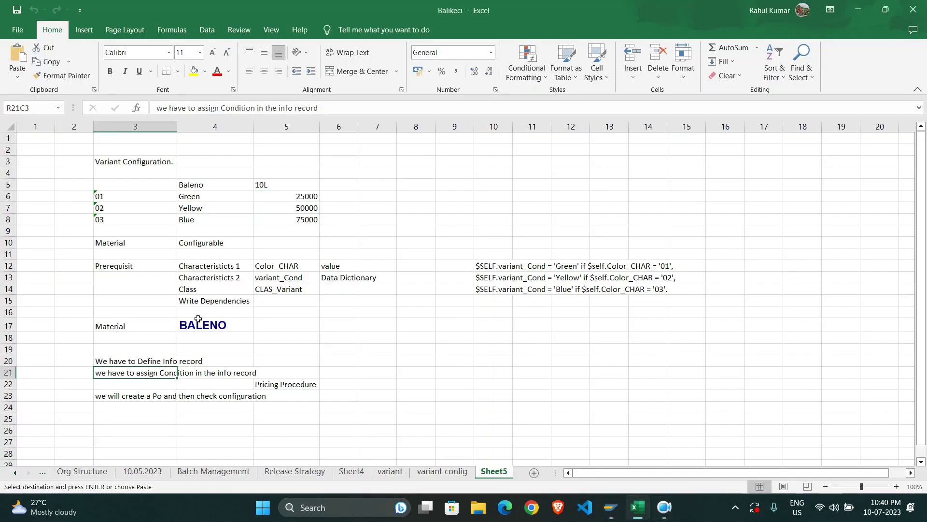
left_click(211, 266)
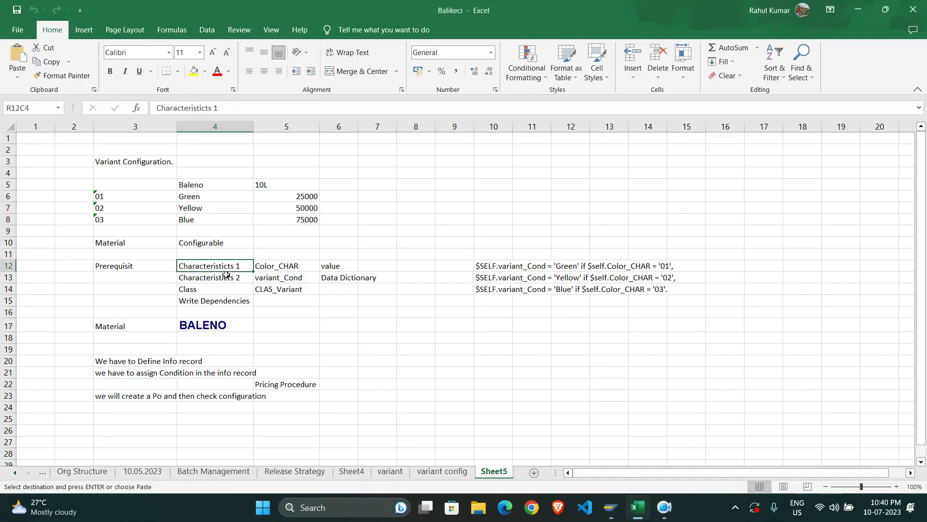
left_click(304, 267)
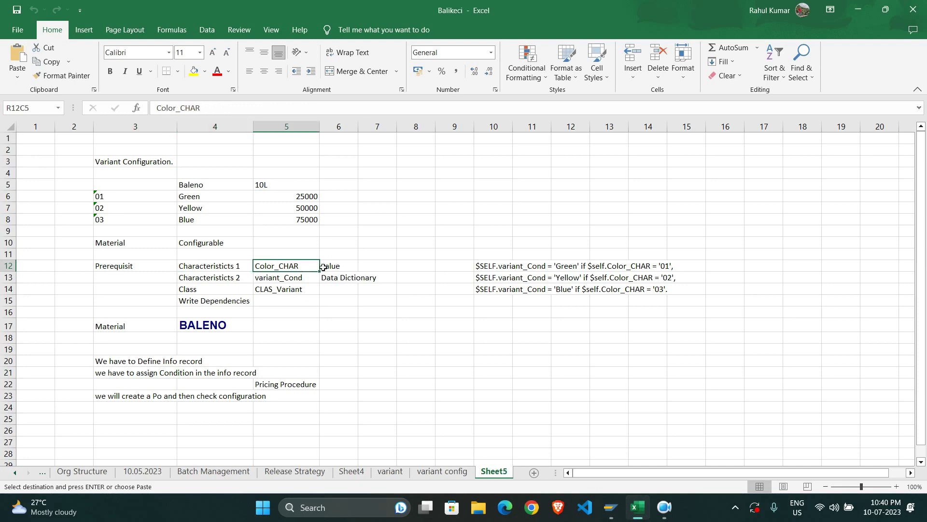
left_click(213, 279)
left_click(302, 279)
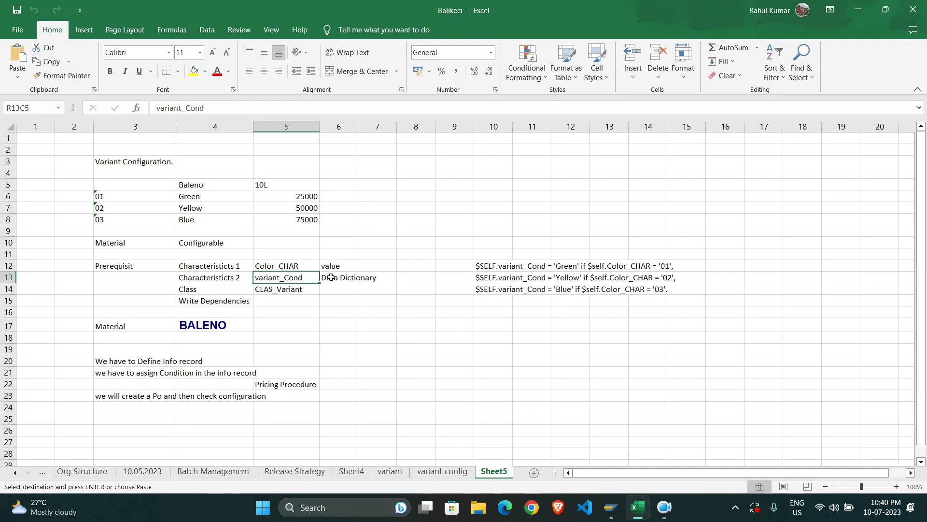
Step: Enter MMCOM in row 10, column 8 and VKOND in the adjacent cell of column 9
left_click(421, 242)
type("MMCOM")
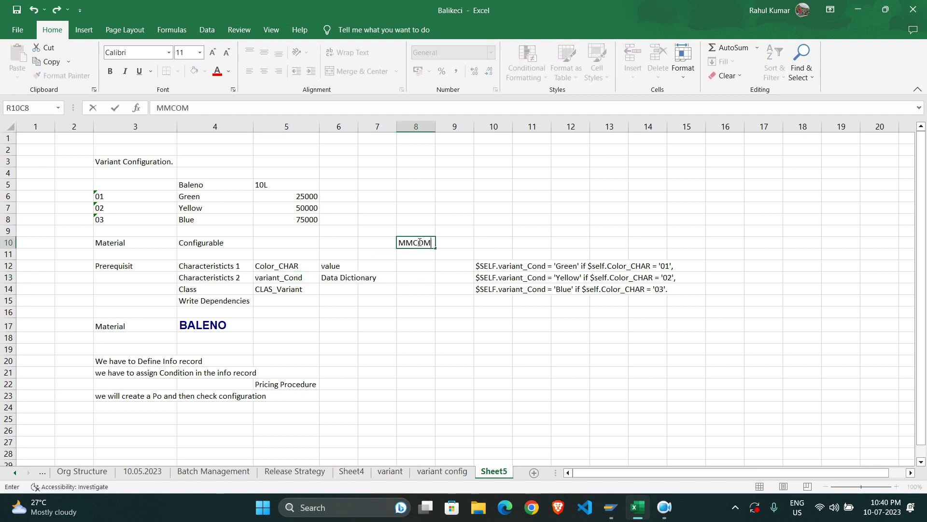
key("Tab")
type("VK")
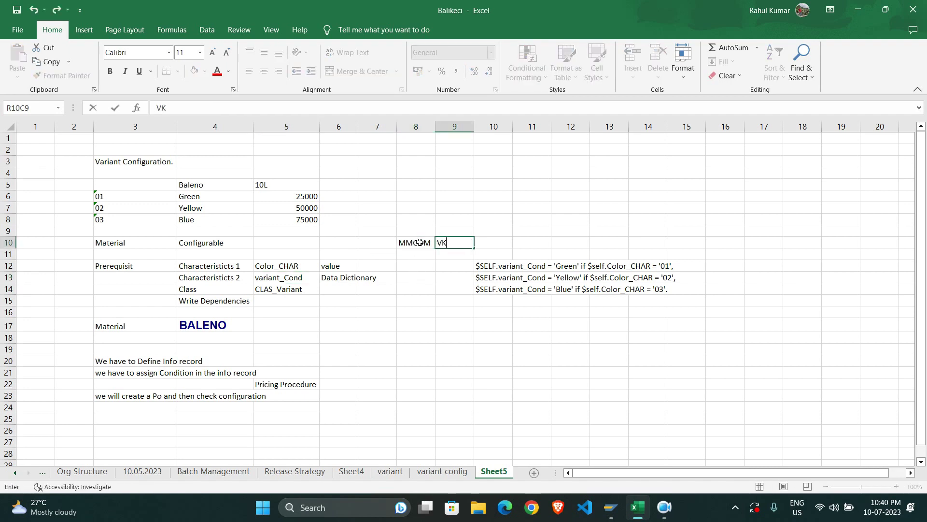
type("OND")
left_click(530, 251)
Step: Add the headings Strct and Field in row 9 above MMCOM and VKOND
left_click(431, 227)
type("Str")
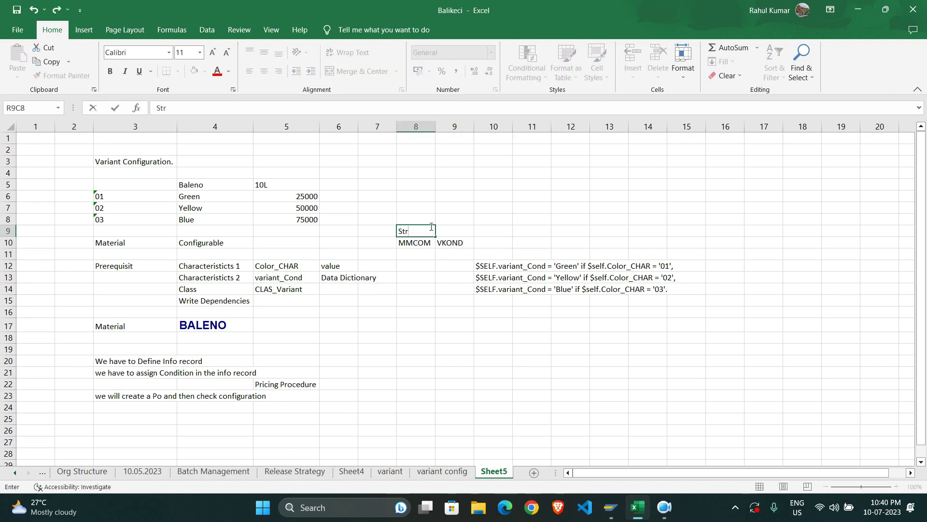
key("BackSpace")
type("Strct")
key("Tab")
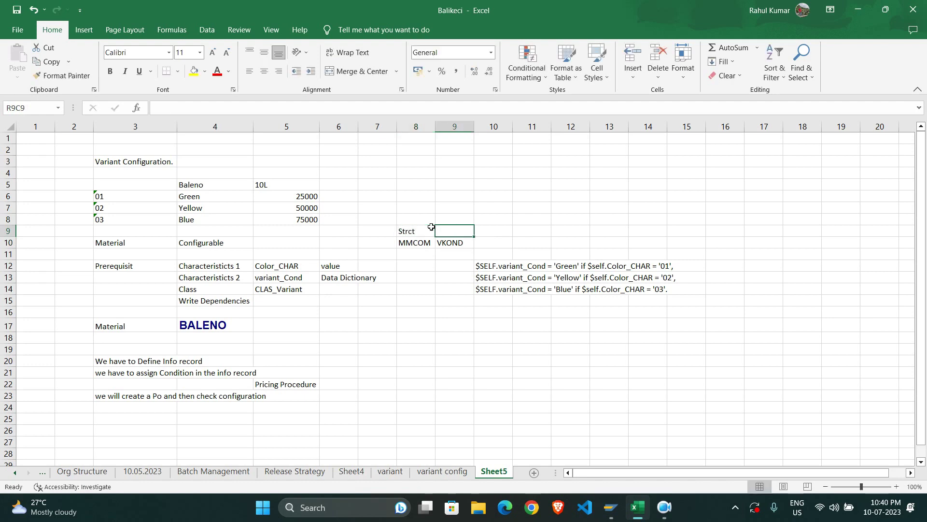
type("Field")
key("Return")
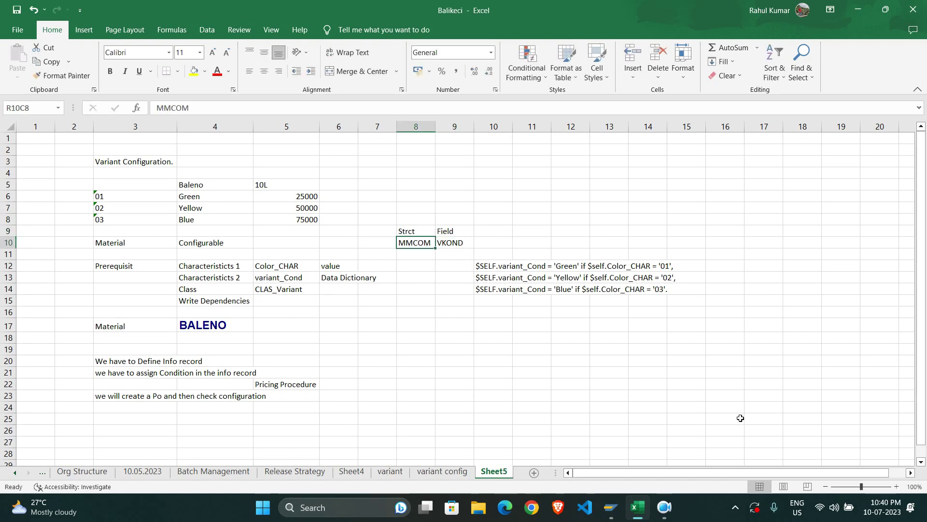
Step: Review the notes on the $SELF dependencies, characteristics, class, BALENO material, info record condition and pricing procedure
left_click_drag(481, 266, 493, 290)
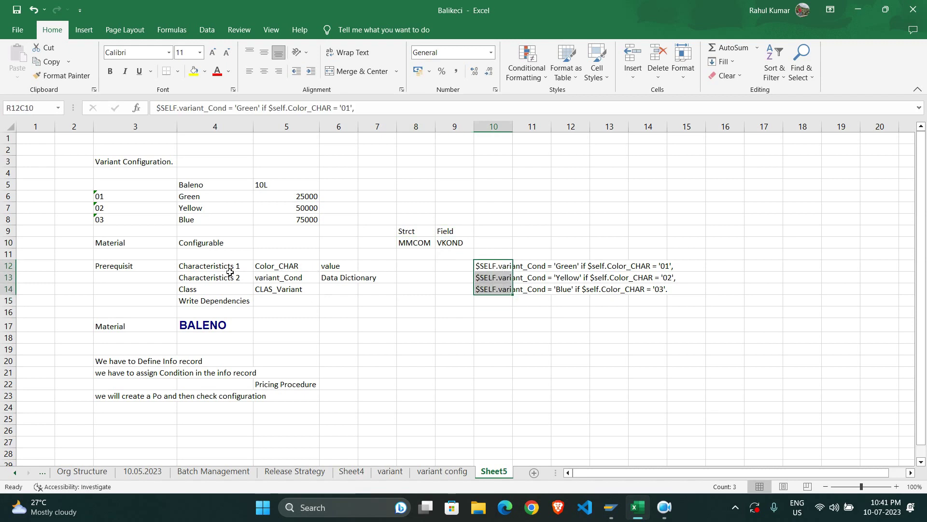
left_click_drag(218, 266, 222, 279)
left_click(212, 290)
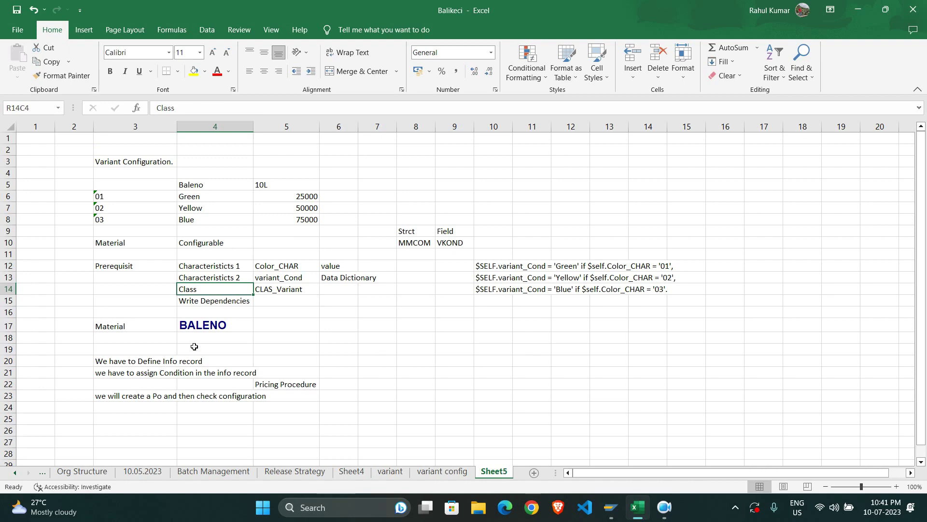
left_click_drag(132, 328, 216, 324)
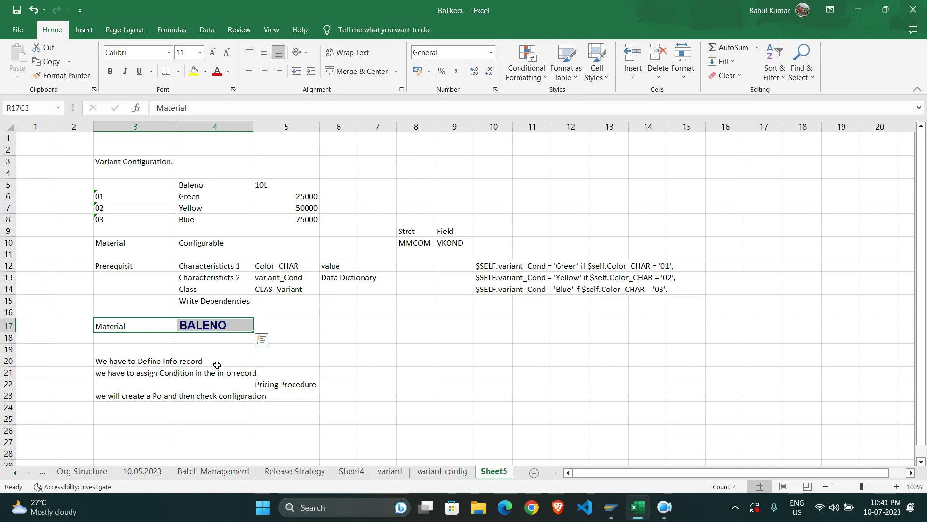
left_click(163, 374)
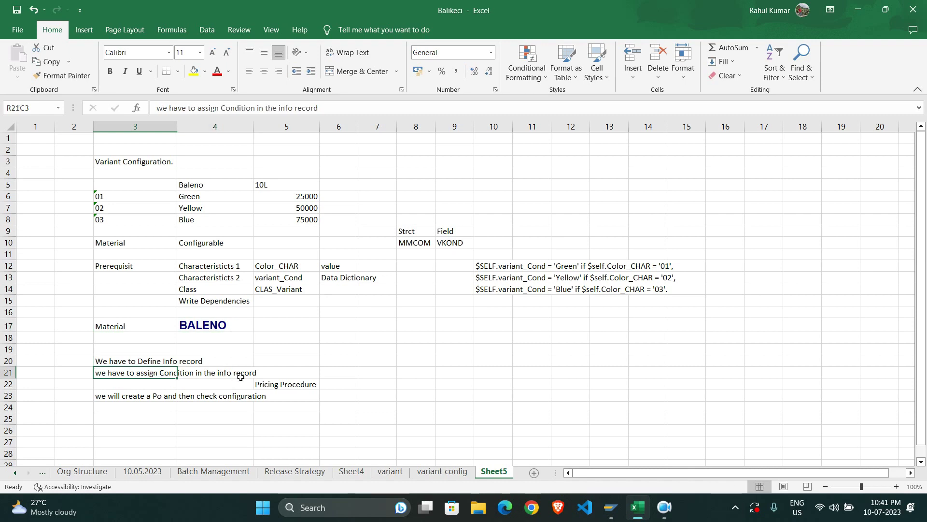
left_click(302, 383)
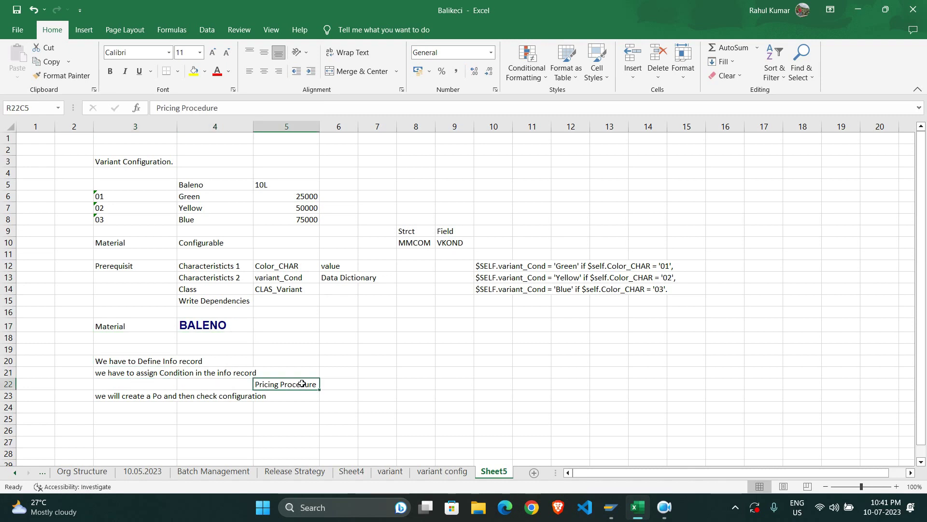
Step: Enter VA00 beside Pricing Procedure in row 22 and variant in the cell after it
left_click(334, 384)
type("VA")
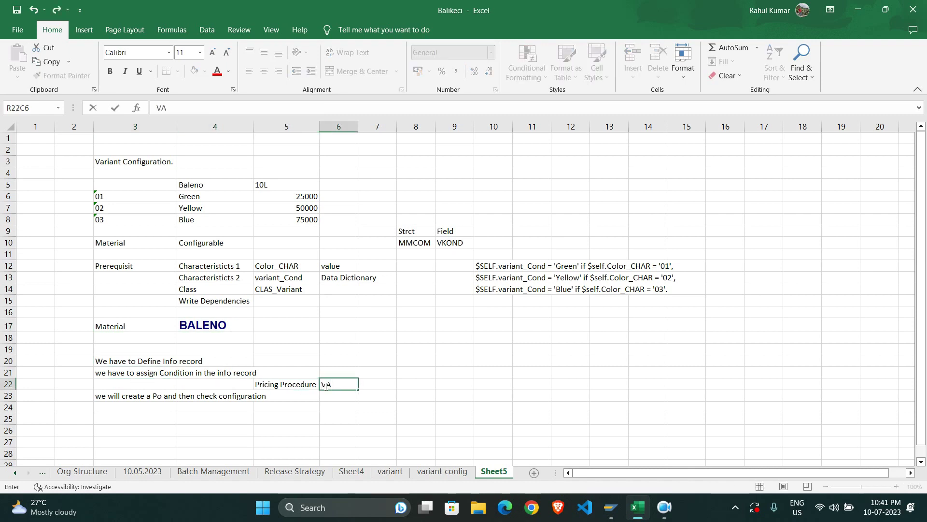
type("00")
key("Tab")
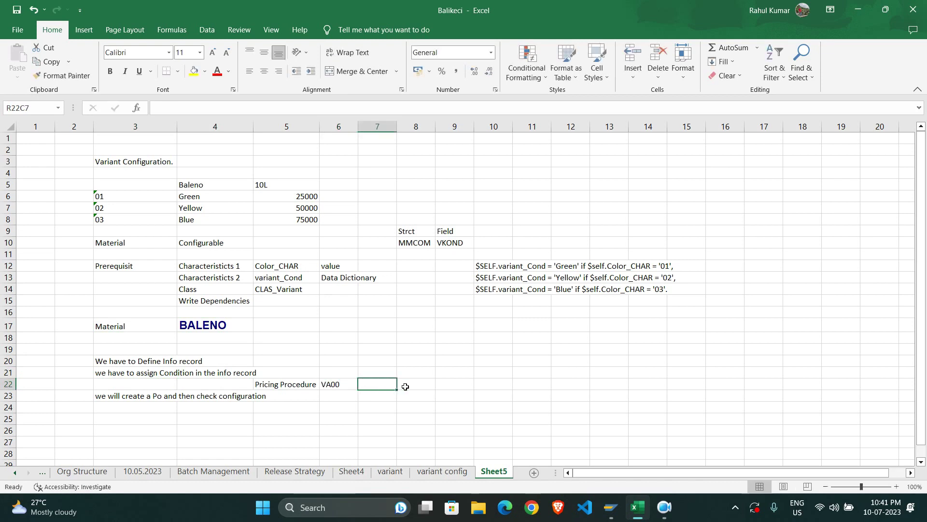
type("variant")
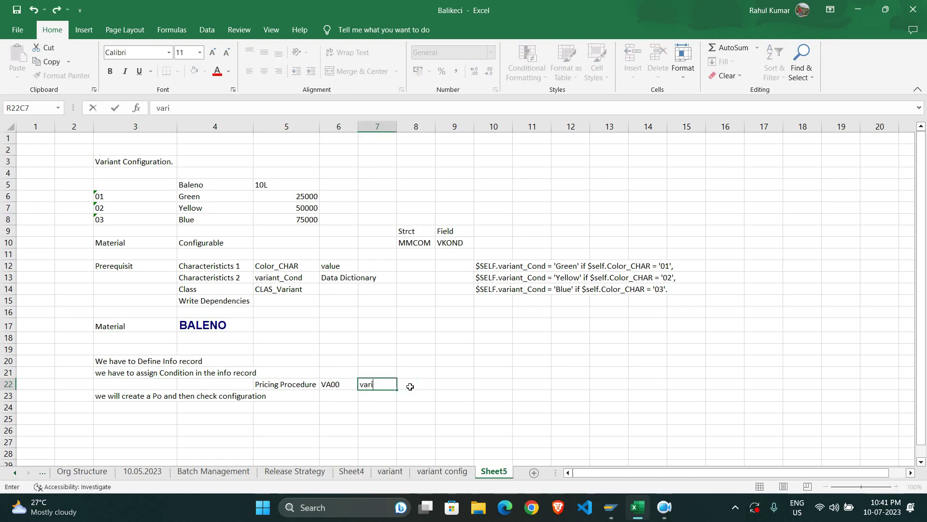
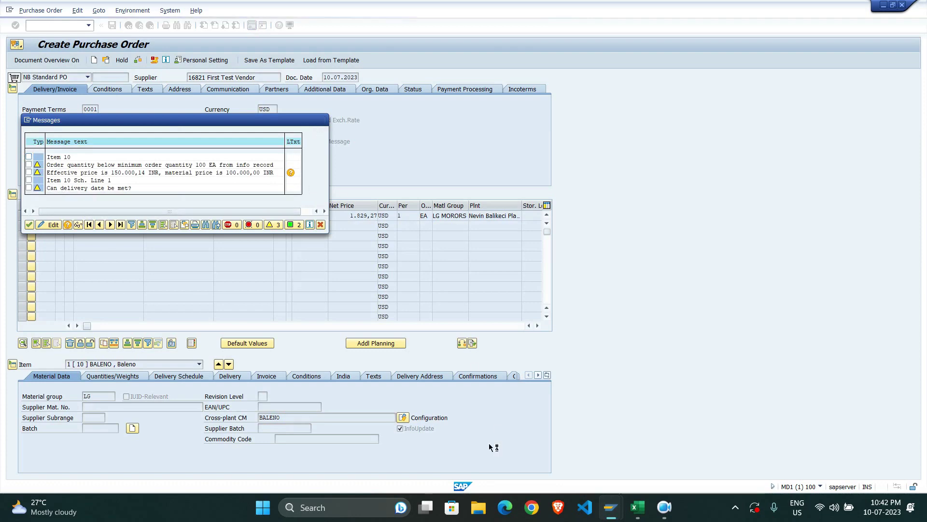
Step: Return to SAP, check the BALENO item's characteristic values, and abandon that order for a new one with transaction ME21N
key("Return")
left_click(403, 417)
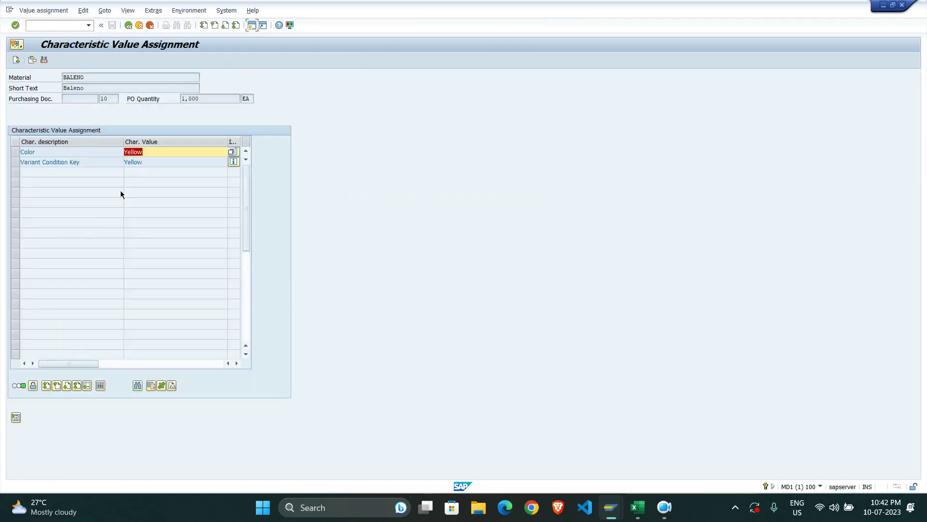
left_click(72, 28)
type("/n")
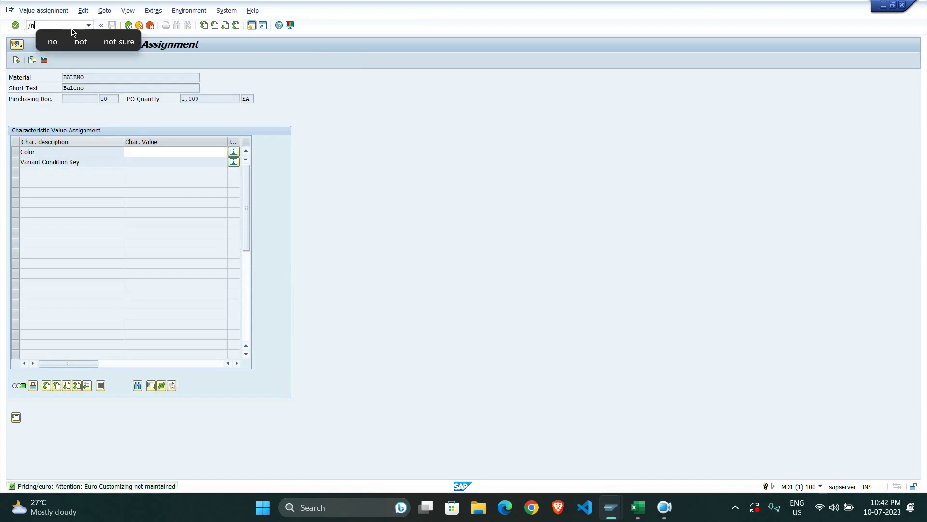
key("Return")
type("me21n")
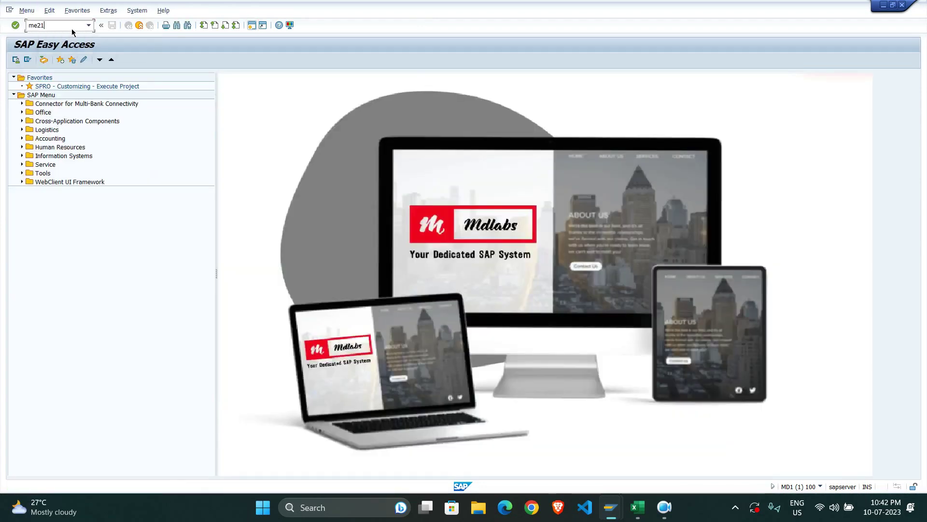
key("Return")
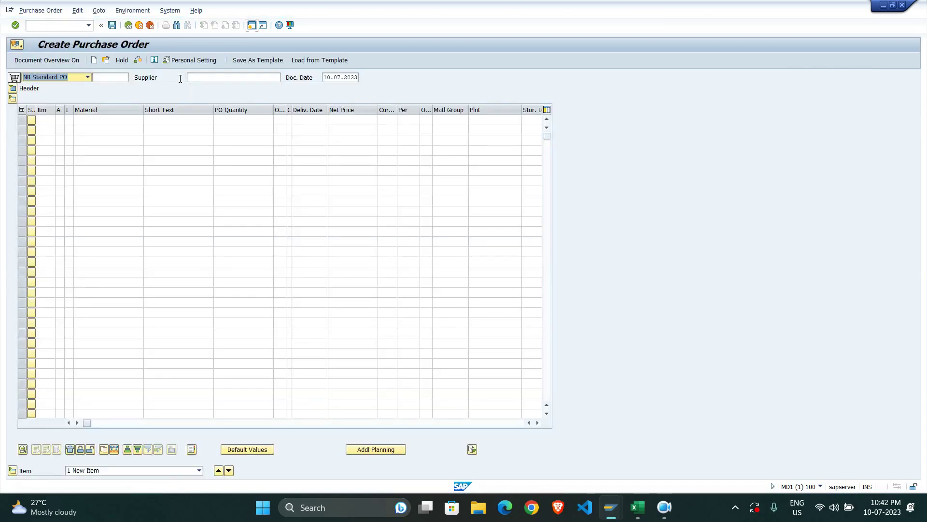
Step: Enter First Test Vendor as the supplier and add an item for material BALENO, plant BLP1, quantity 1
left_click(213, 78)
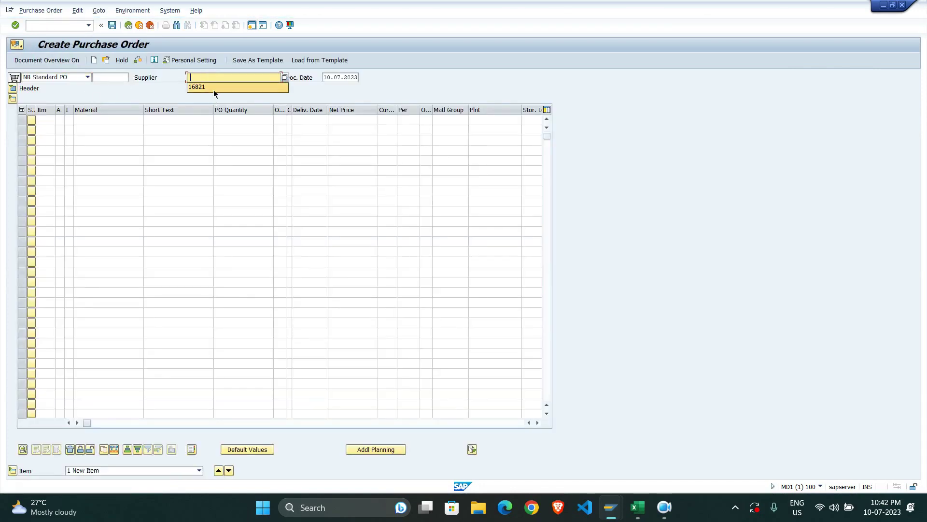
left_click(213, 87)
left_click(88, 117)
left_click(107, 130)
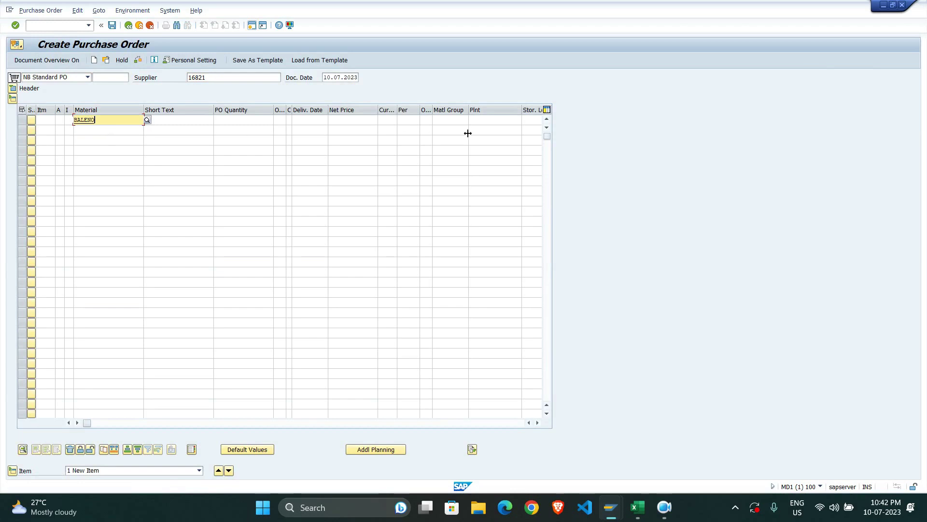
left_click(477, 119)
left_click(477, 129)
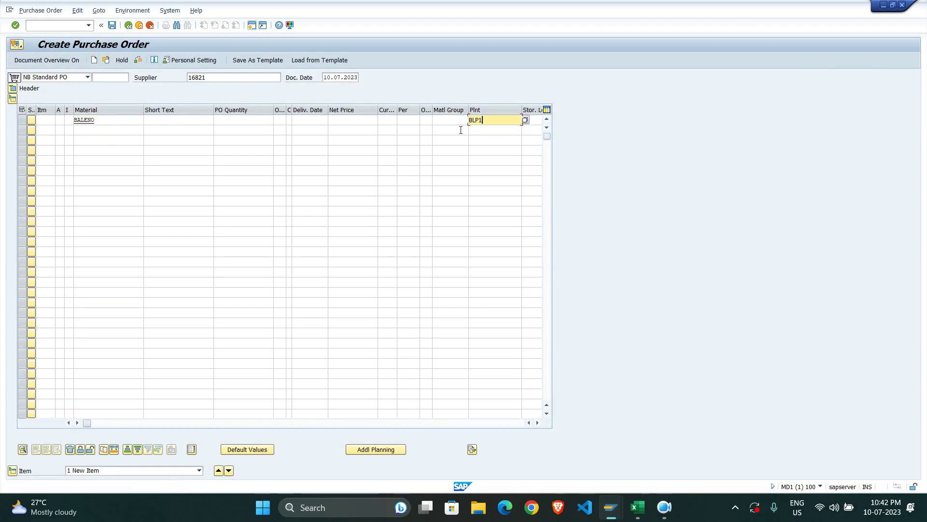
left_click(258, 120)
type("1")
key("Return")
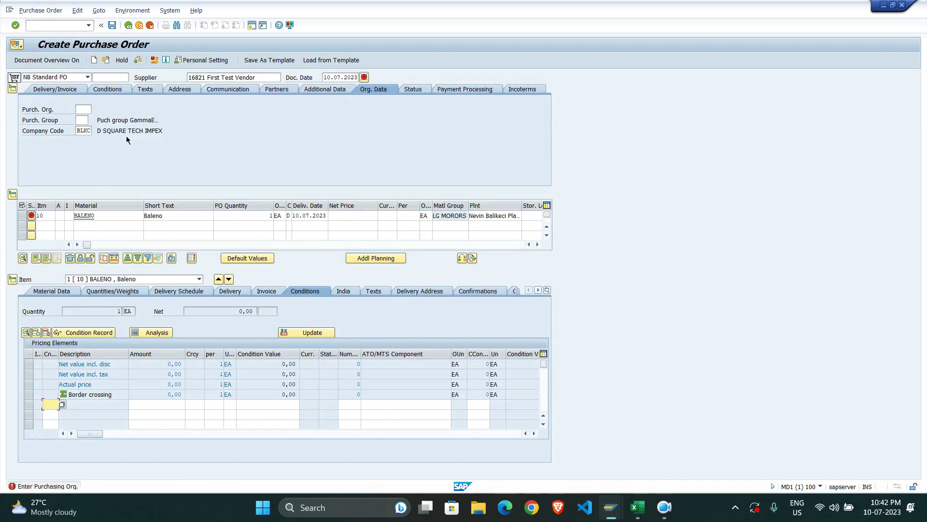
Step: Set the order's purchasing organization to BLPO and the purchasing group to A01
left_click(83, 109)
left_click(84, 119)
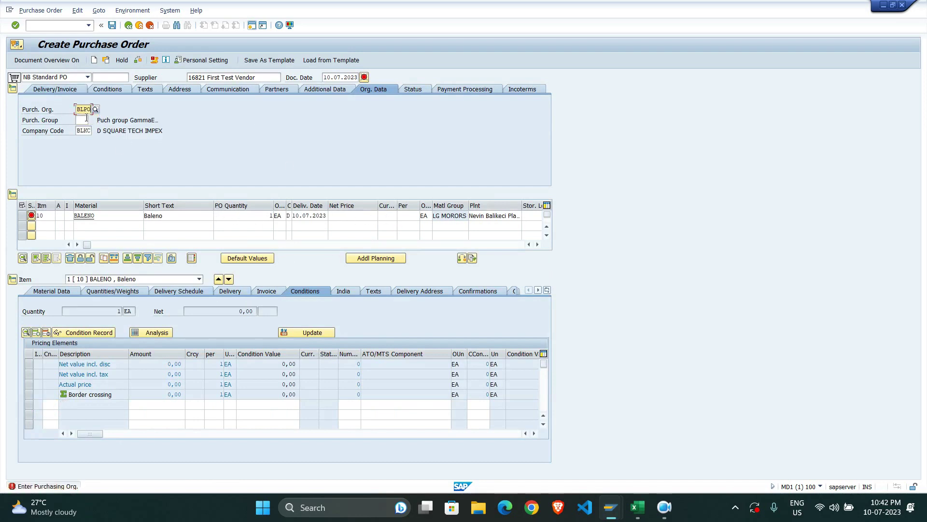
left_click(81, 119)
left_click(92, 130)
key("Return")
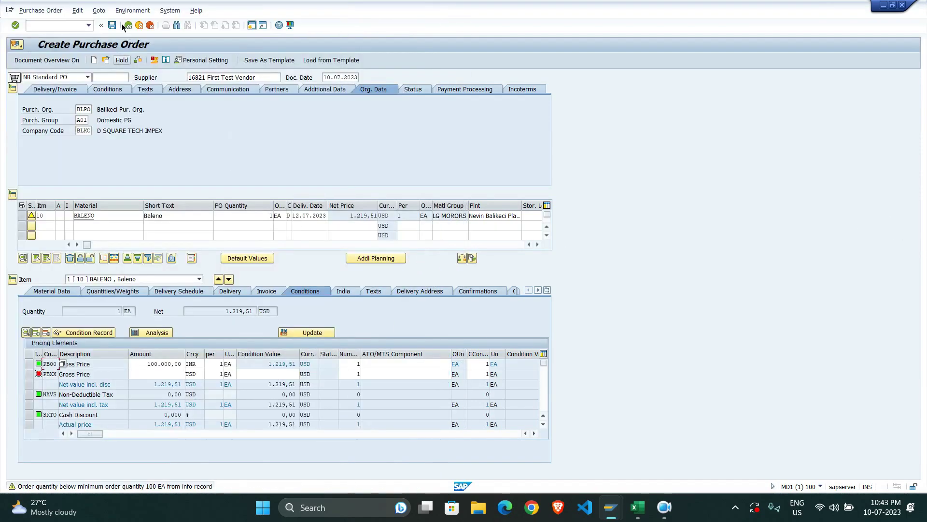
Step: Display the order's messages and read the long text of the warning about material BALENO's configuration
left_click(153, 60)
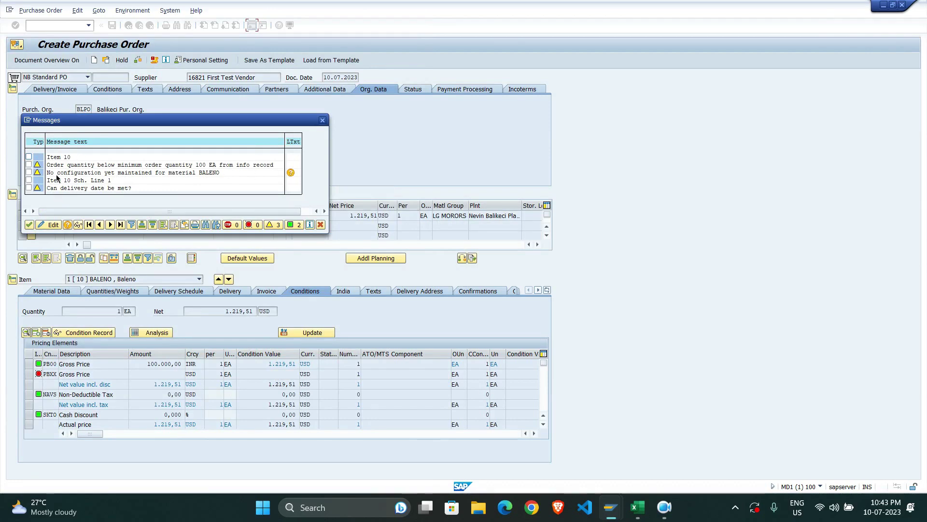
left_click_drag(251, 121, 780, 100)
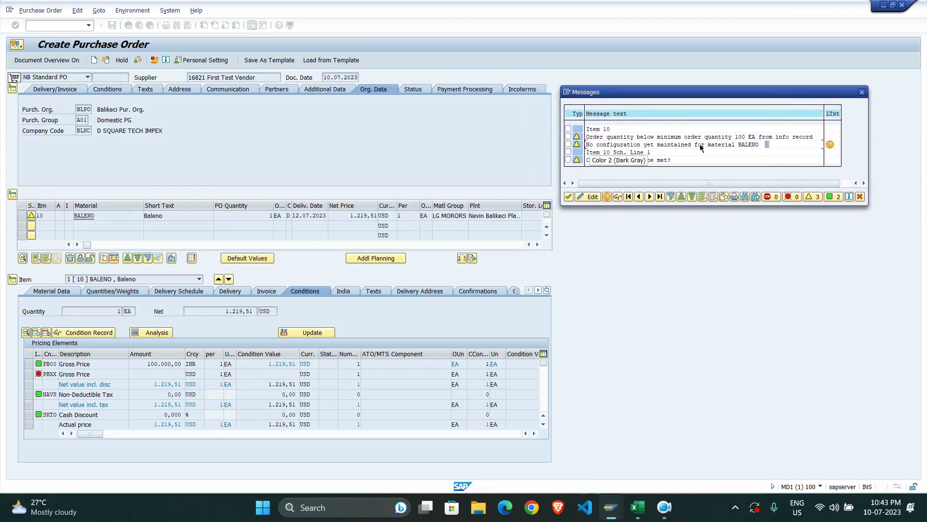
left_click(830, 145)
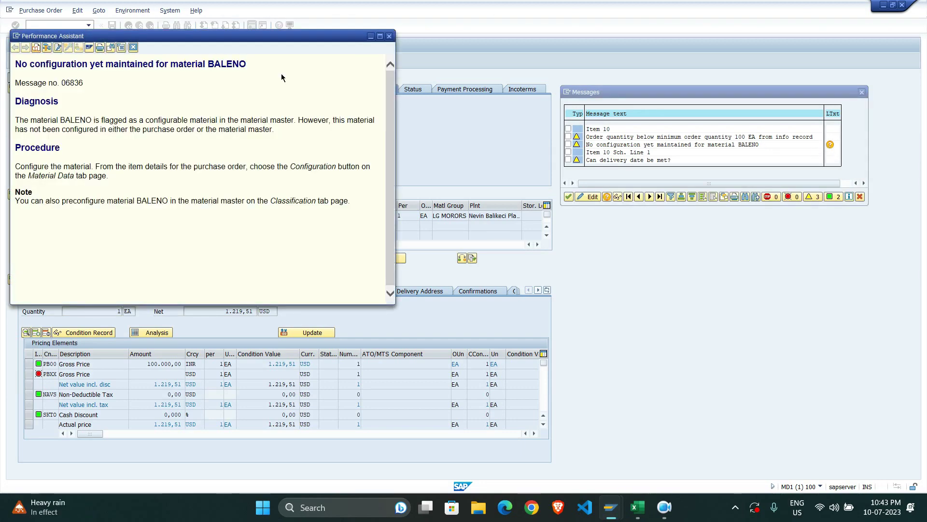
left_click_drag(308, 38, 772, 184)
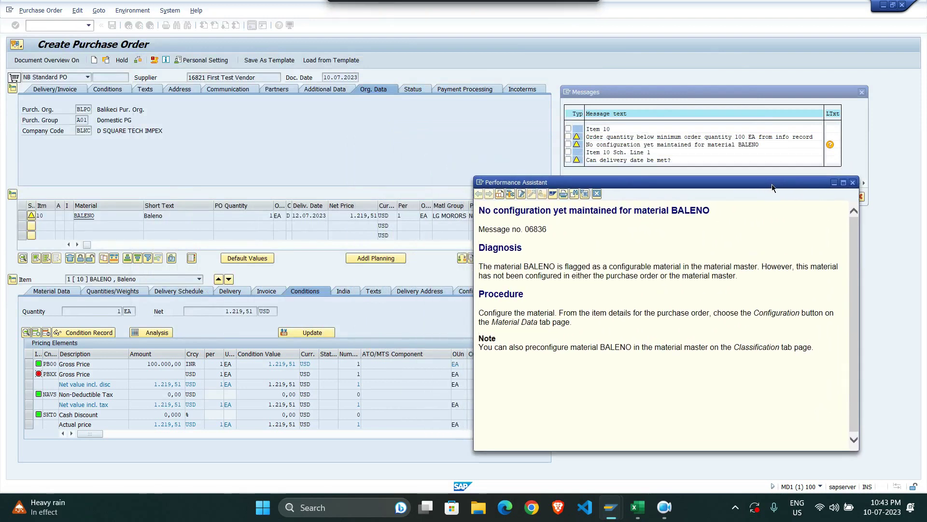
left_click(853, 183)
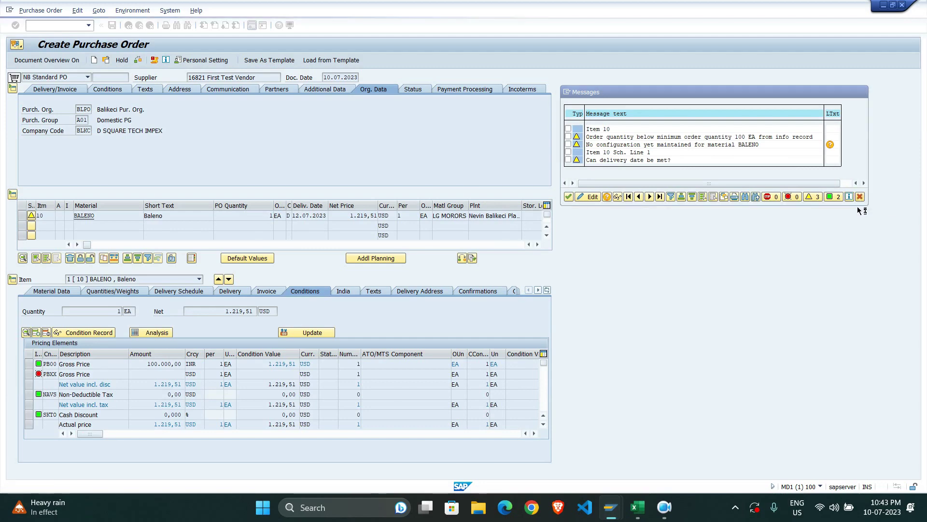
left_click(860, 198)
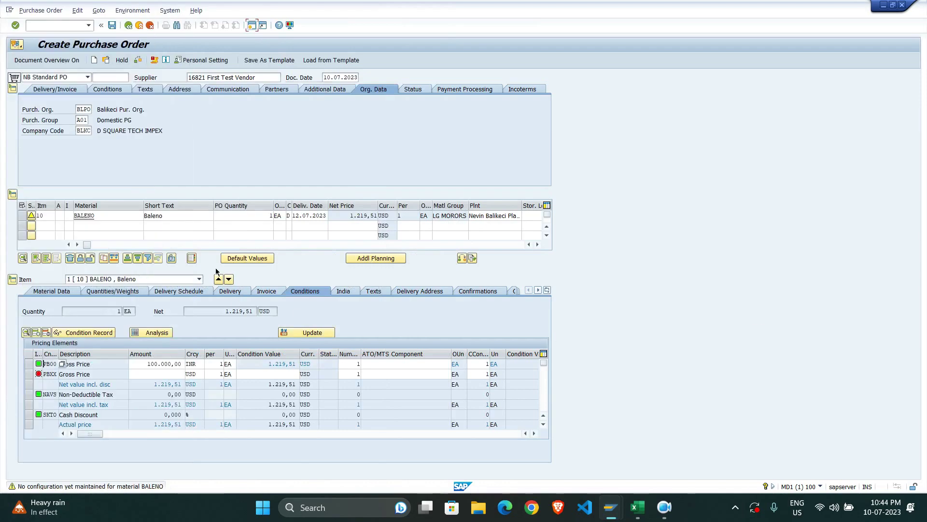
Step: Configure the BALENO item with the color Blue, and display the item's pricing conditions in the purchase order
left_click(52, 291)
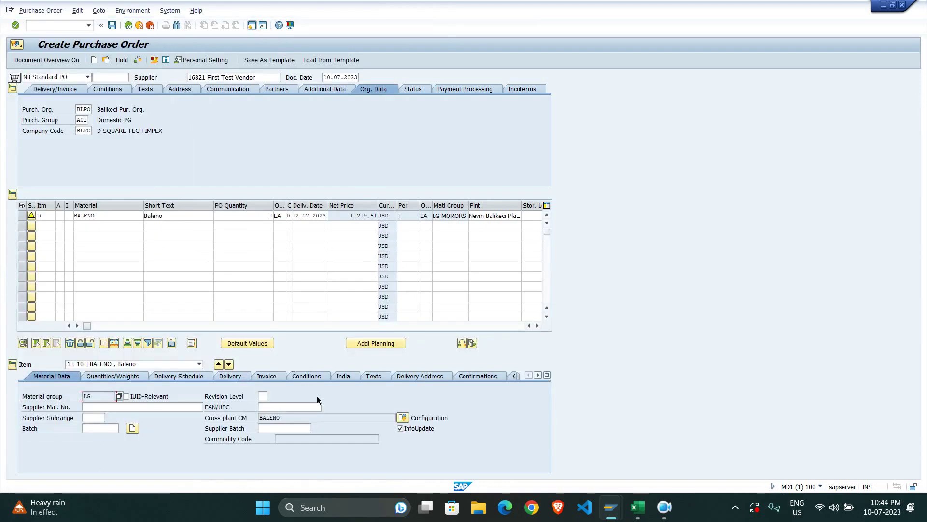
left_click(403, 418)
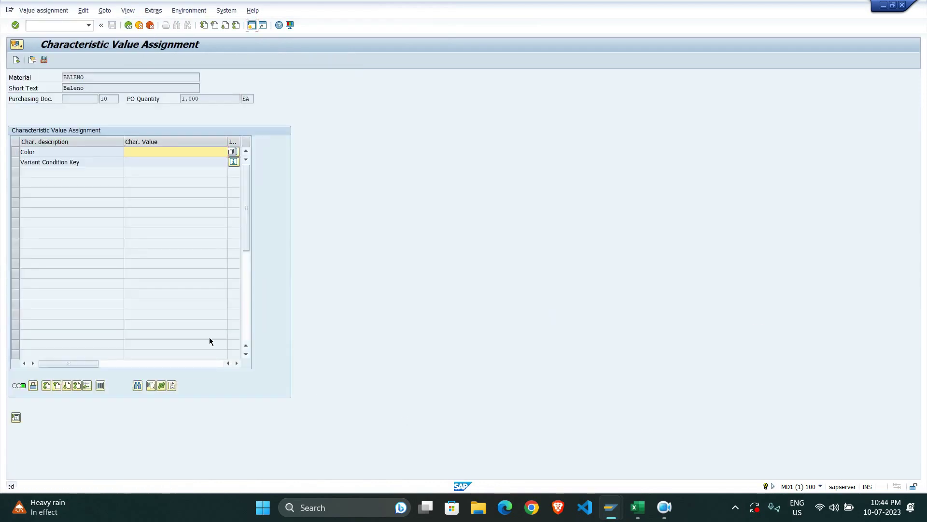
left_click(231, 154)
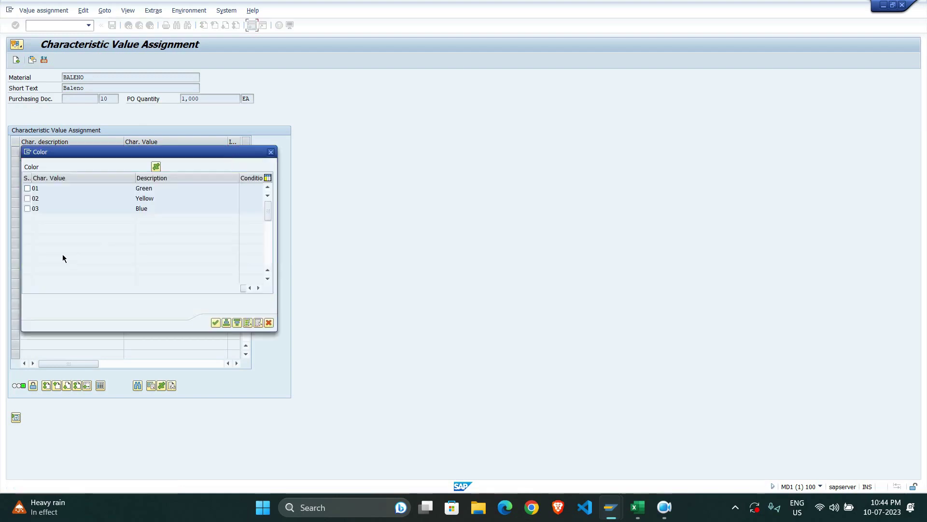
left_click(216, 322)
key("Return")
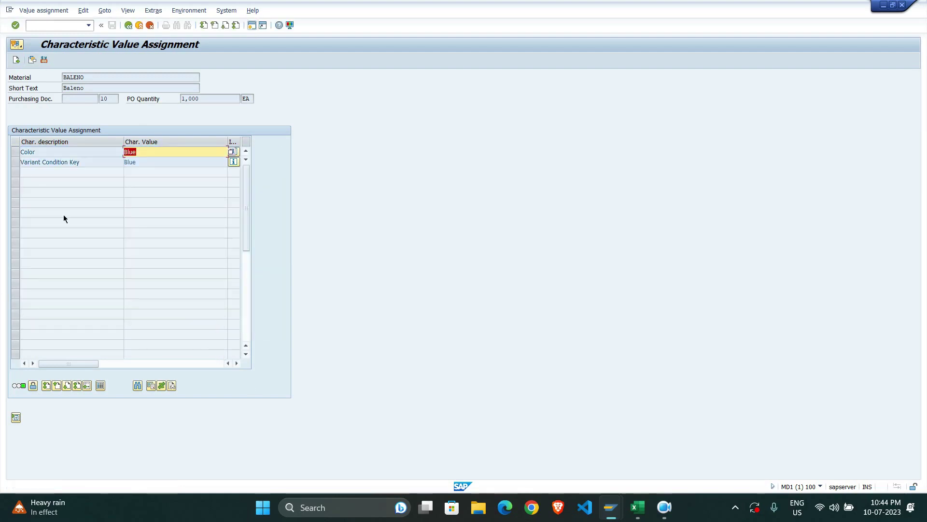
left_click(16, 60)
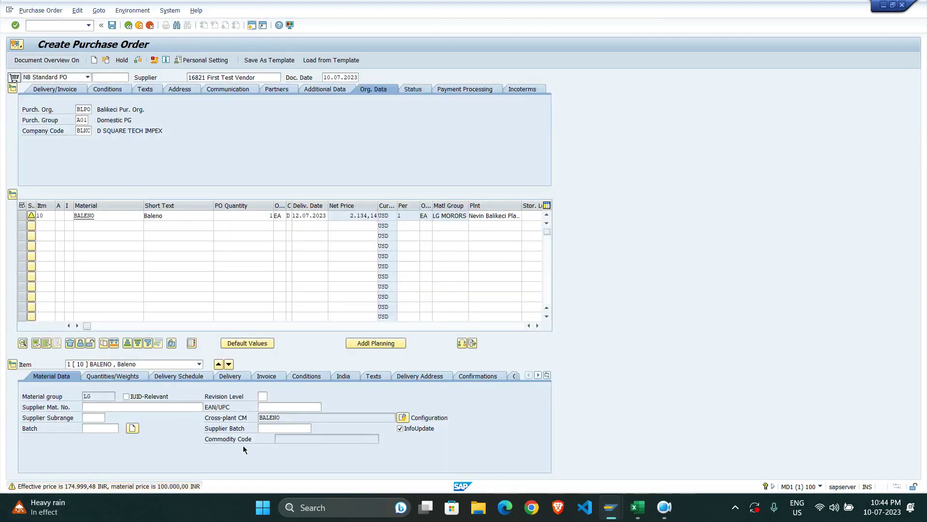
left_click(306, 375)
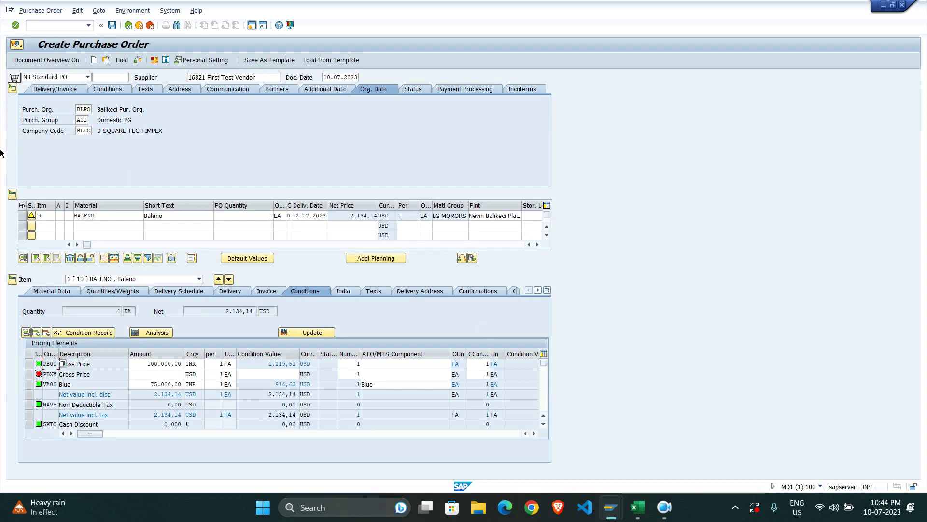
Step: Save the purchase order and view the details of the creation message
left_click(112, 26)
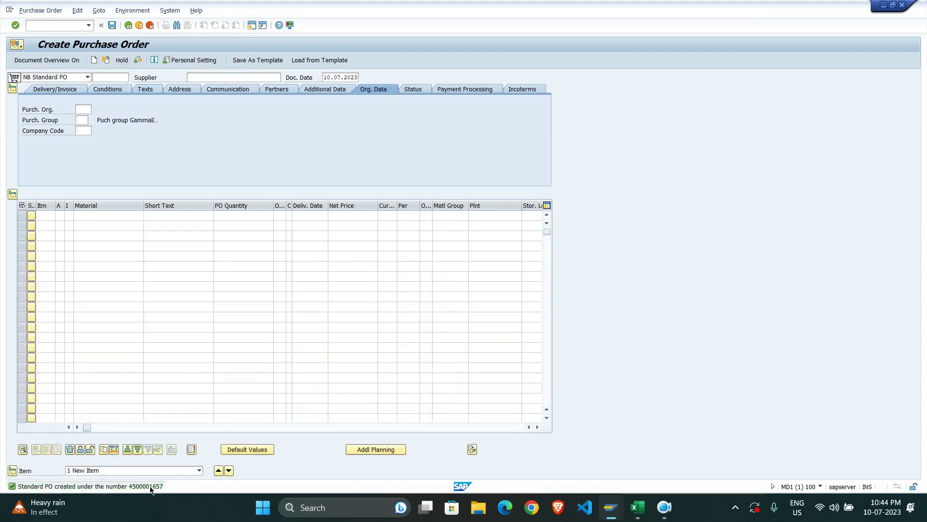
double_click(157, 487)
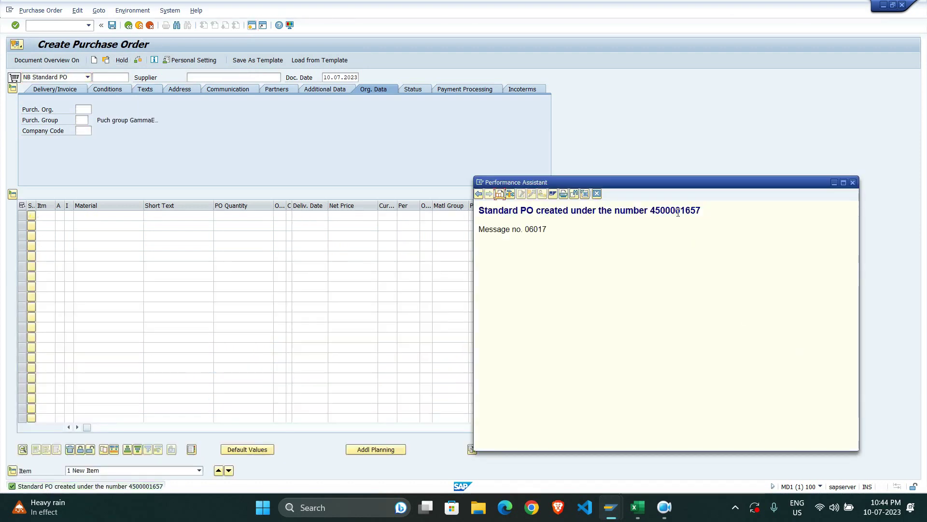
left_click(853, 183)
Step: Switch to Excel to review the variant configuration notes on Sheet5, and return to the purchase order screen in SAP
mouse_move(611, 508)
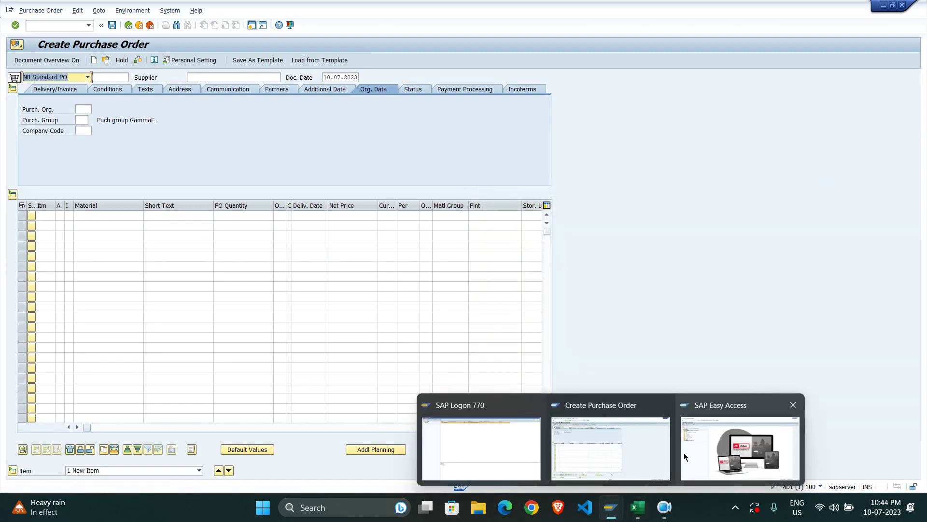
left_click(654, 457)
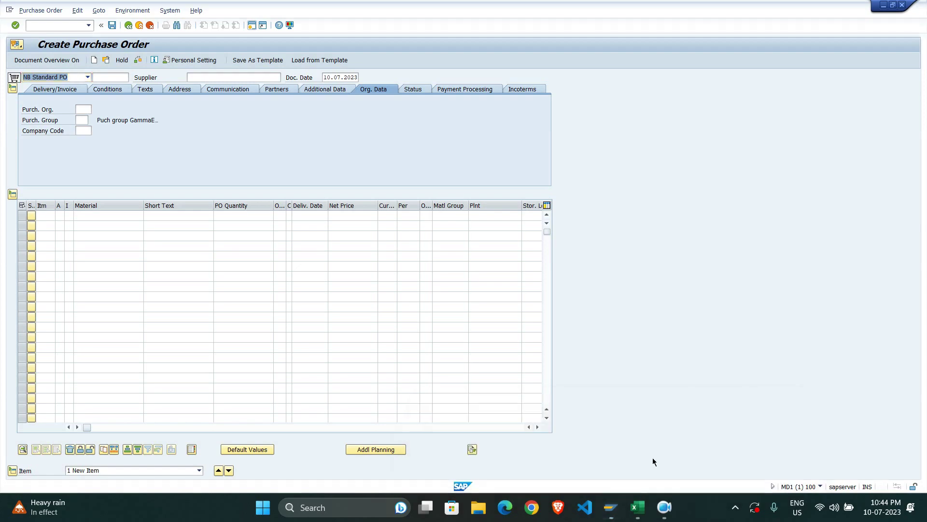
left_click(636, 502)
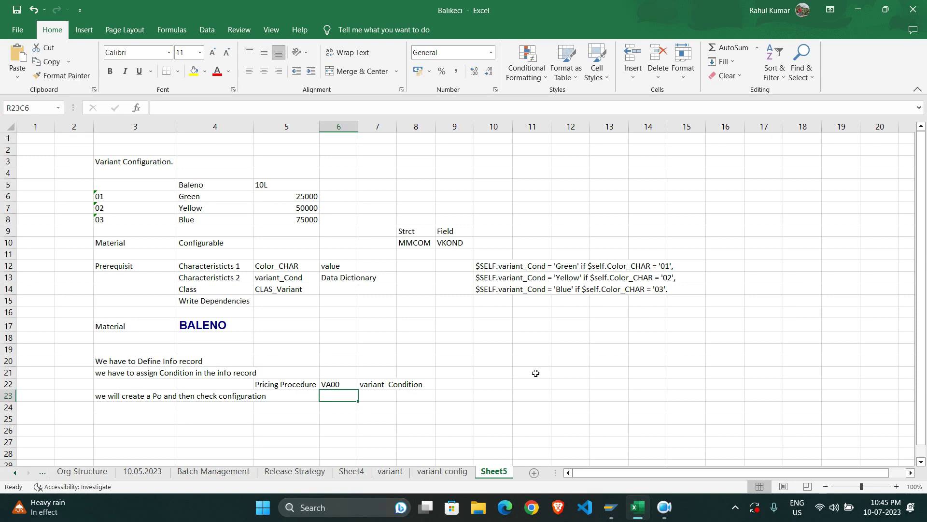
mouse_move(611, 508)
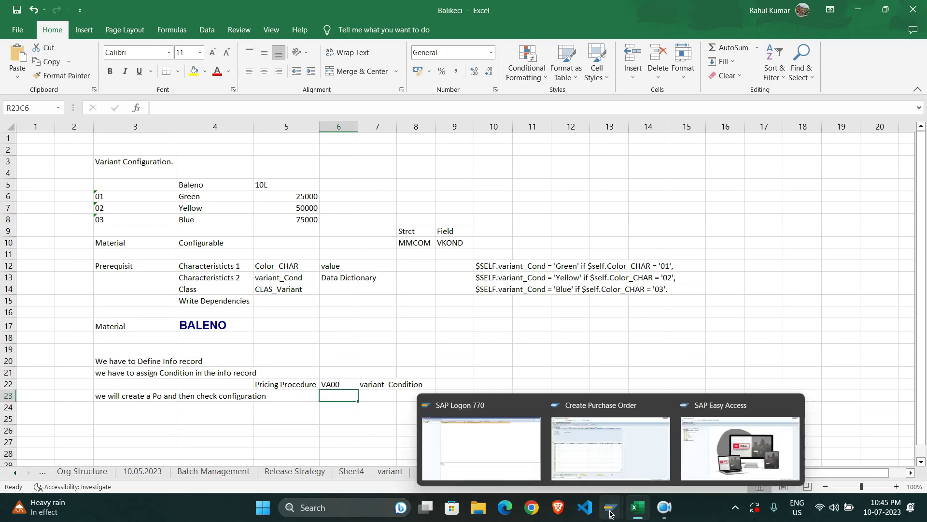
mouse_move(637, 478)
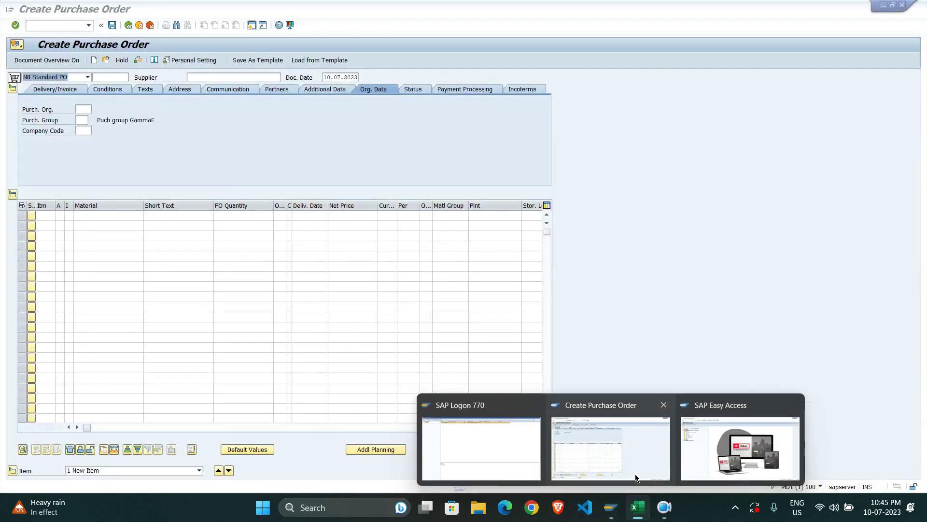
mouse_move(770, 463)
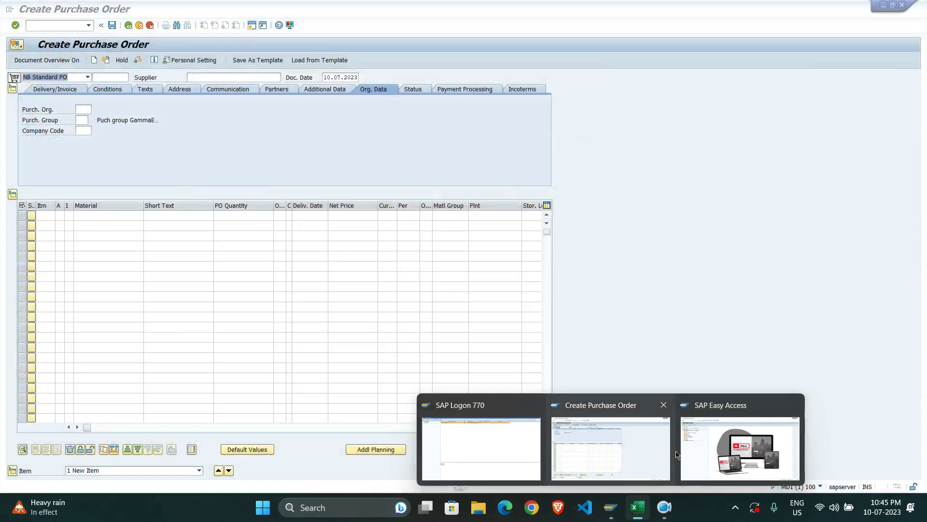
left_click(662, 449)
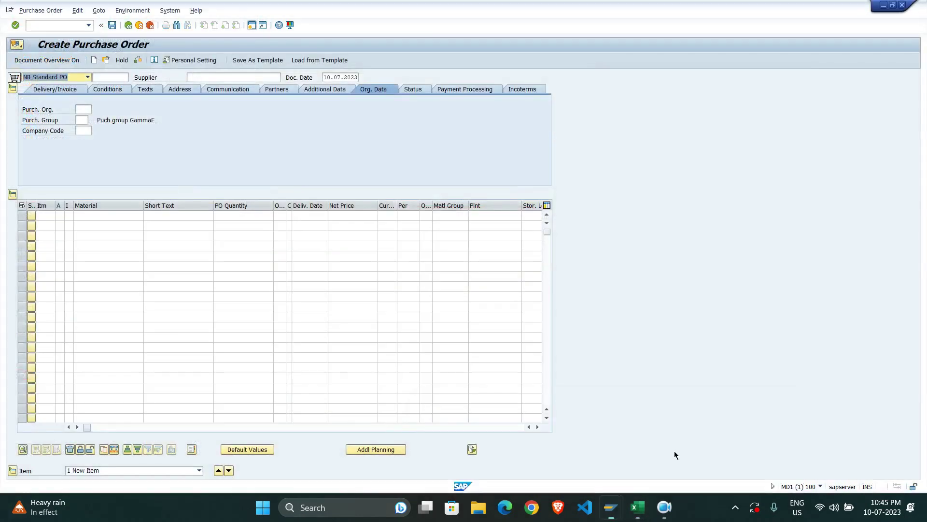